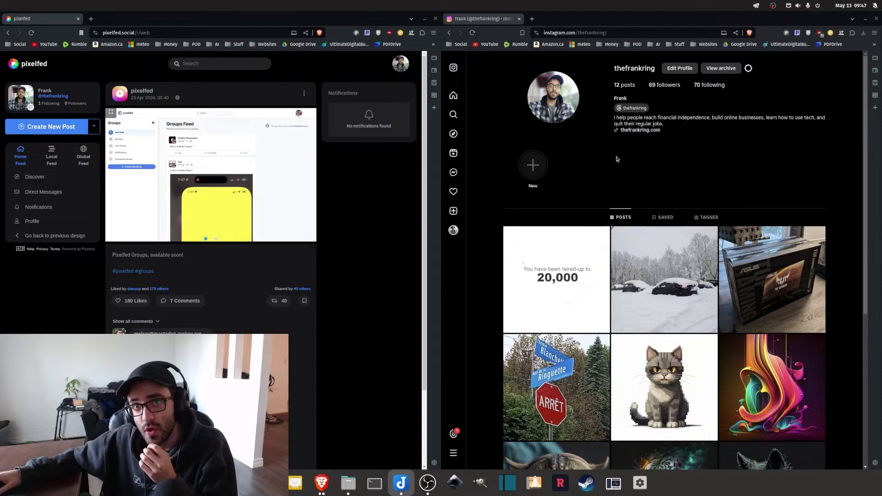
# Step: From the Instagram profile, go to Your Activity and continue to the Accounts Centre page for downloading the account's information
pyautogui.scroll(-5, 617, 159)
pyautogui.scroll(5, 617, 159)
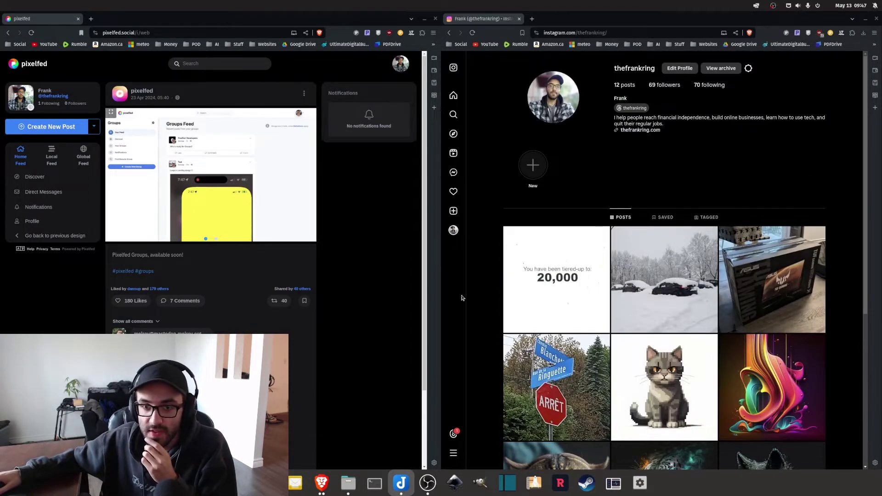
pyautogui.scroll(-3, 461, 296)
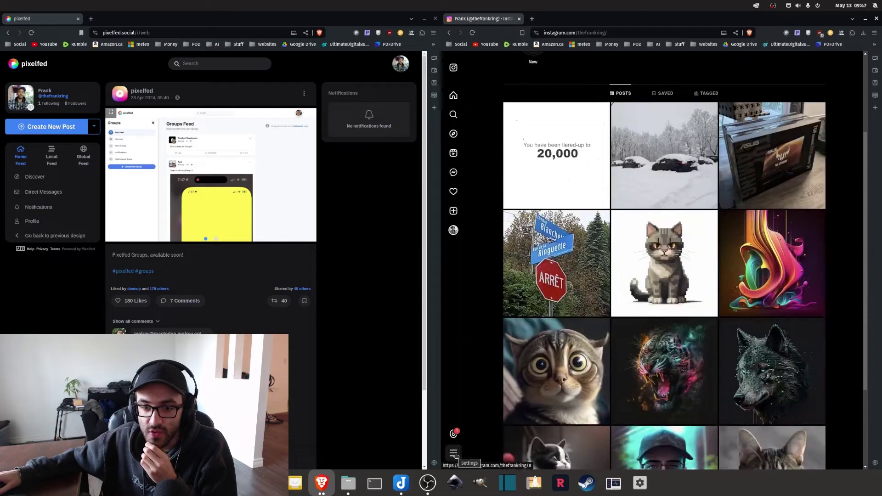
pyautogui.click(454, 454)
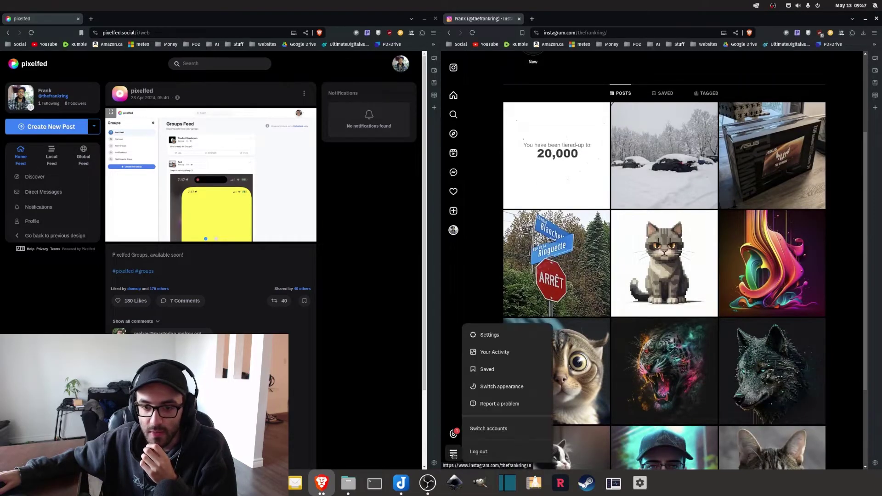
pyautogui.click(500, 357)
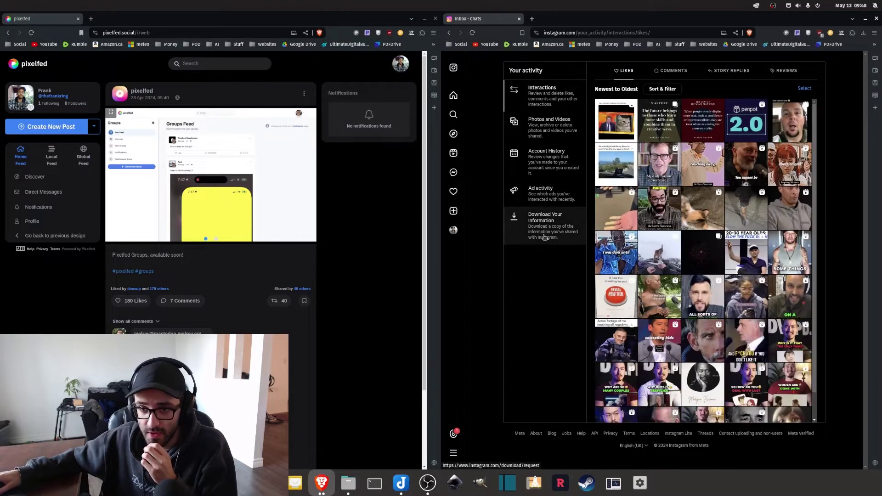
pyautogui.click(545, 237)
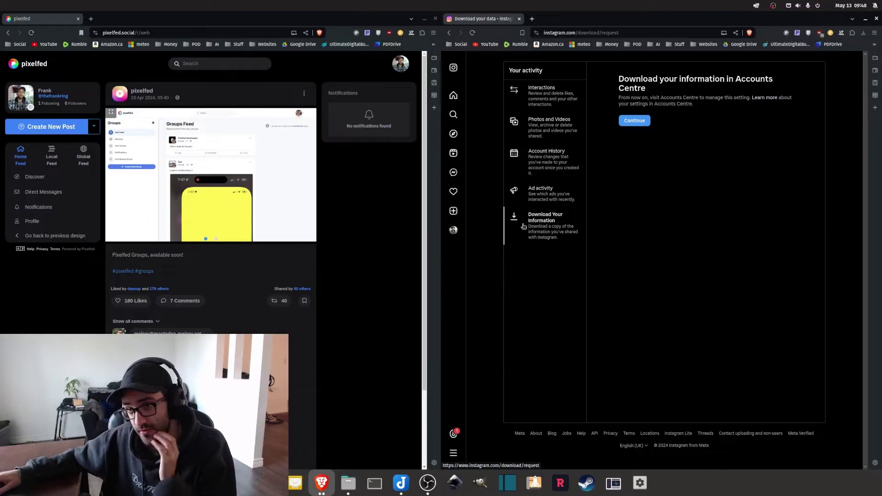
pyautogui.click(634, 121)
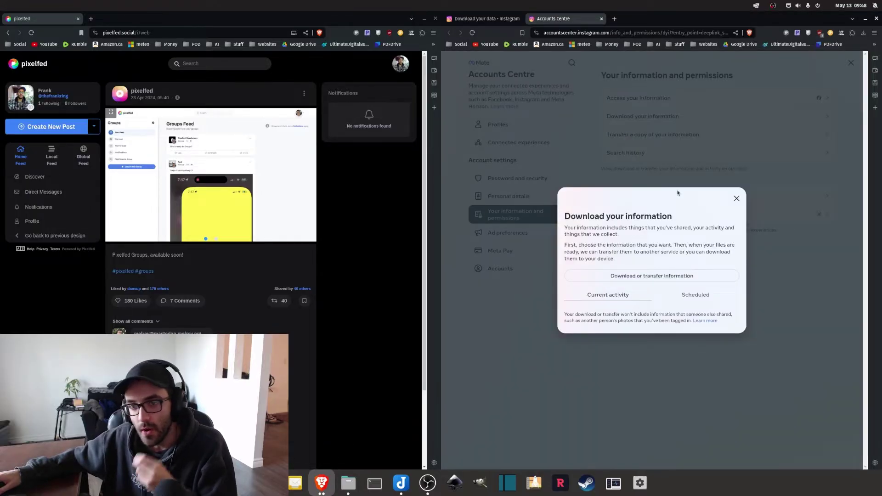
# Step: Start a download request for the Instagram profile, covering all available information and saved to the device
pyautogui.click(620, 275)
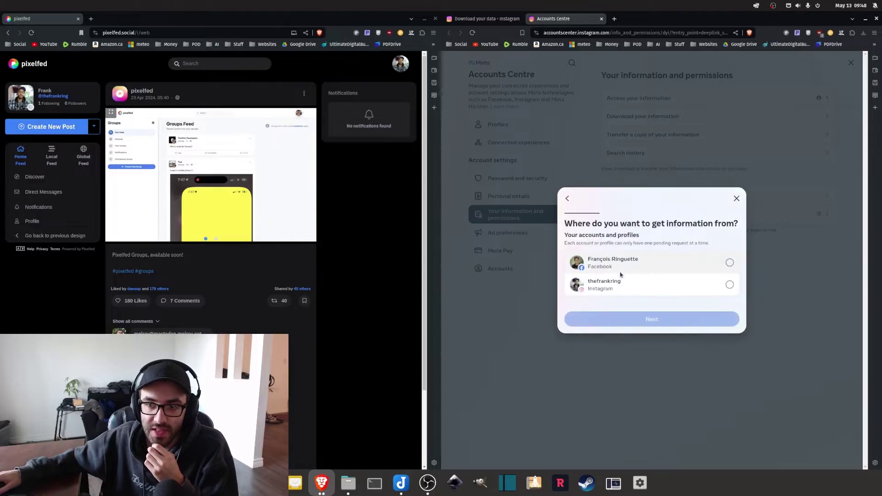
pyautogui.click(730, 285)
pyautogui.click(673, 324)
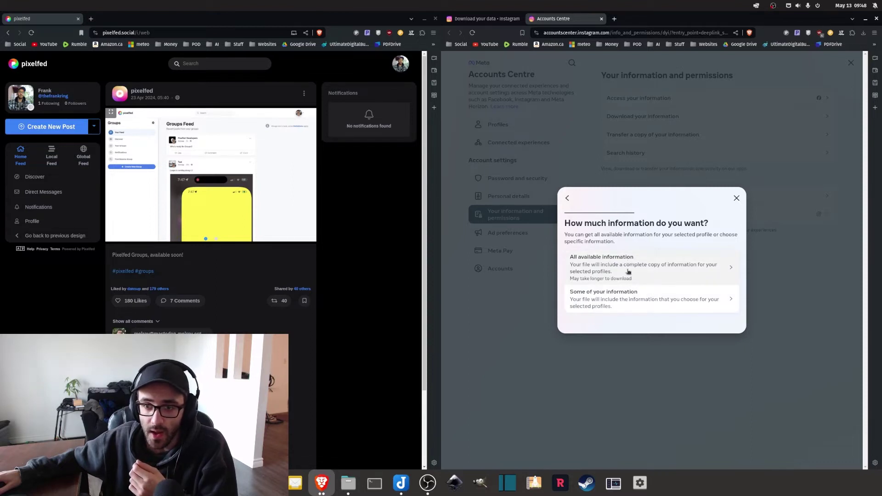
pyautogui.click(612, 273)
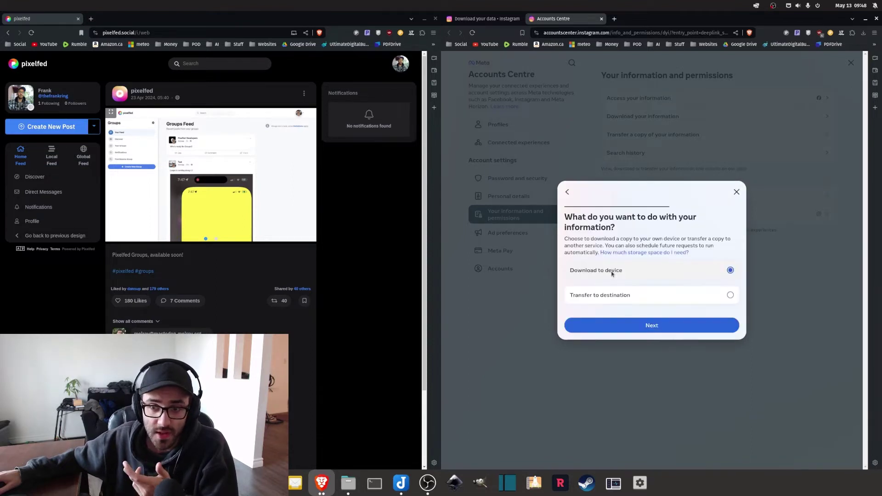
pyautogui.click(636, 327)
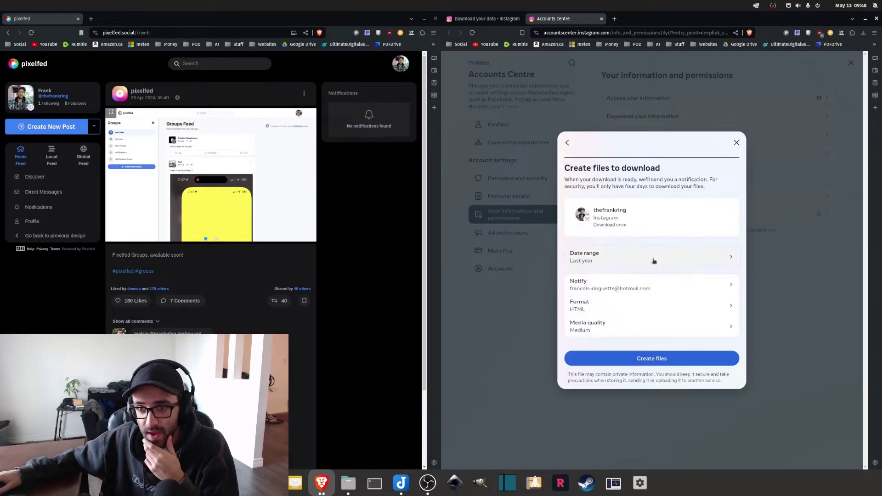
# Step: Set the export's date range to All time and its media quality to High
pyautogui.click(654, 259)
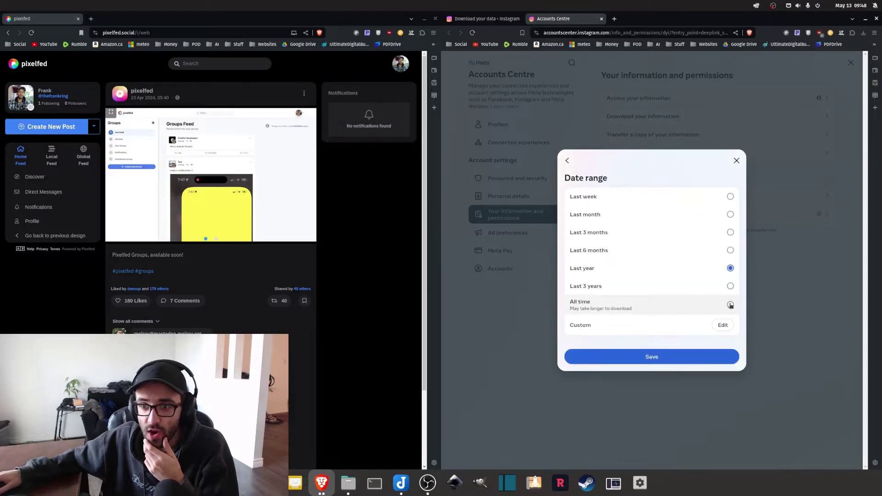
pyautogui.click(731, 304)
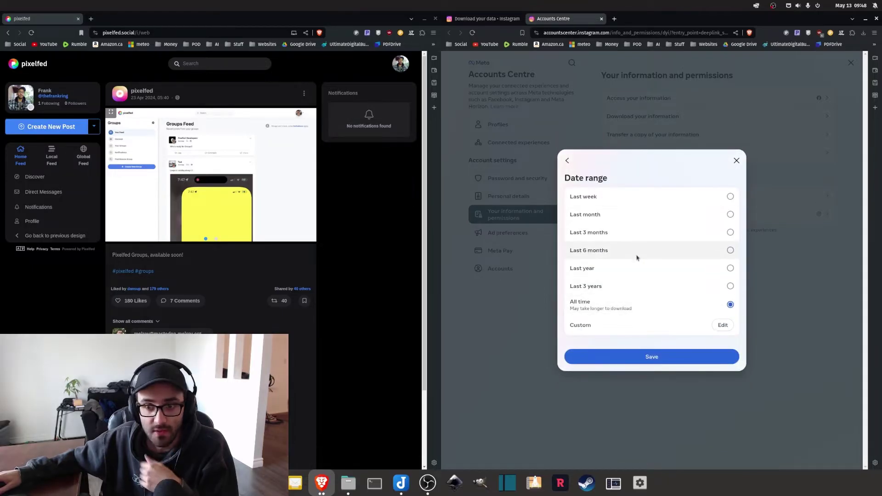
pyautogui.click(653, 357)
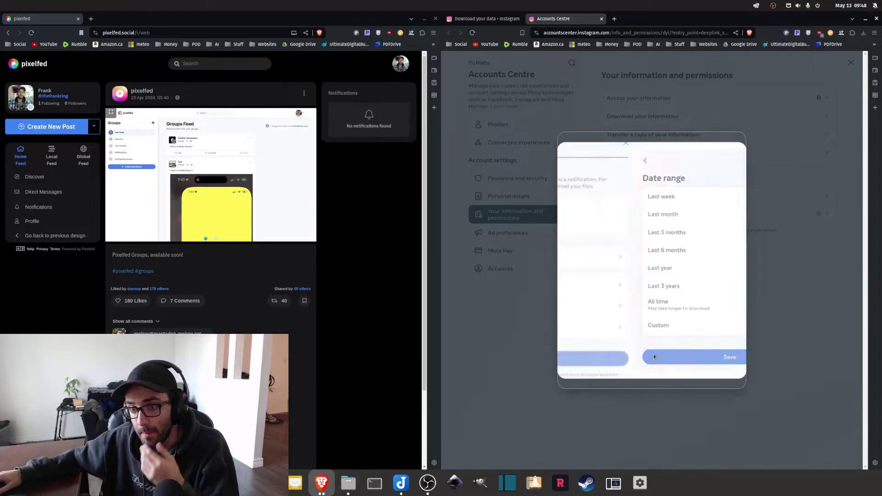
pyautogui.click(623, 332)
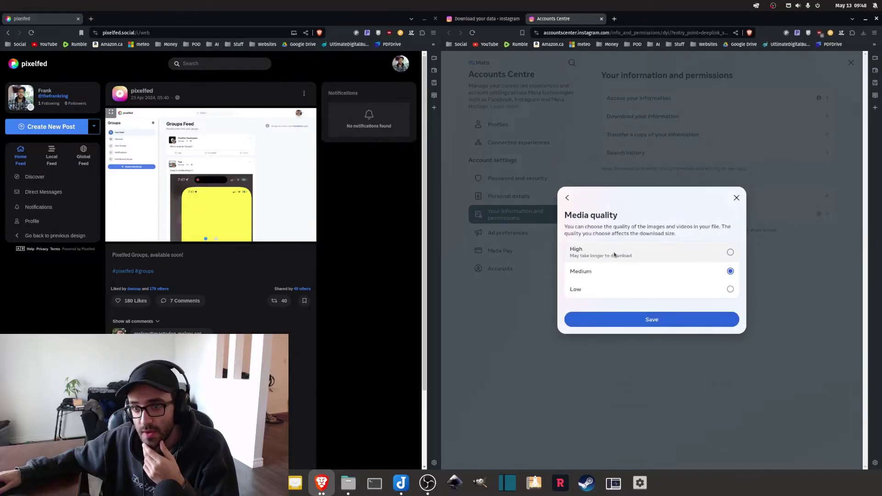
pyautogui.click(731, 253)
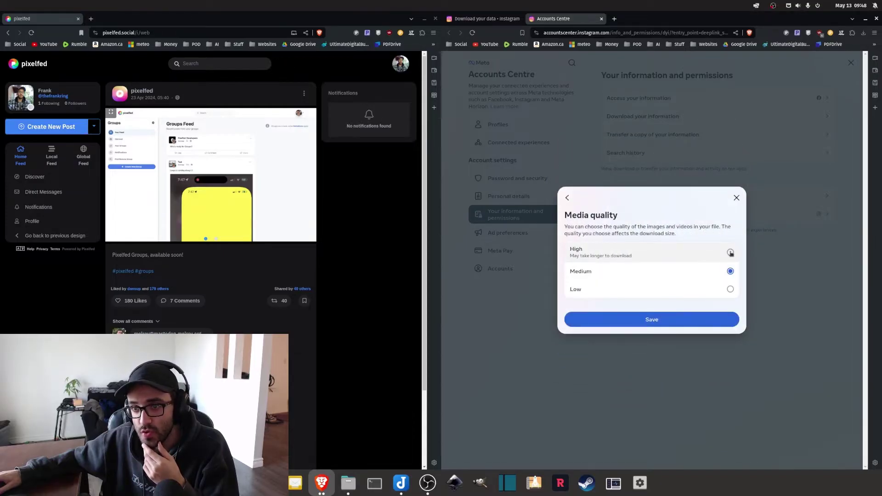
pyautogui.click(636, 320)
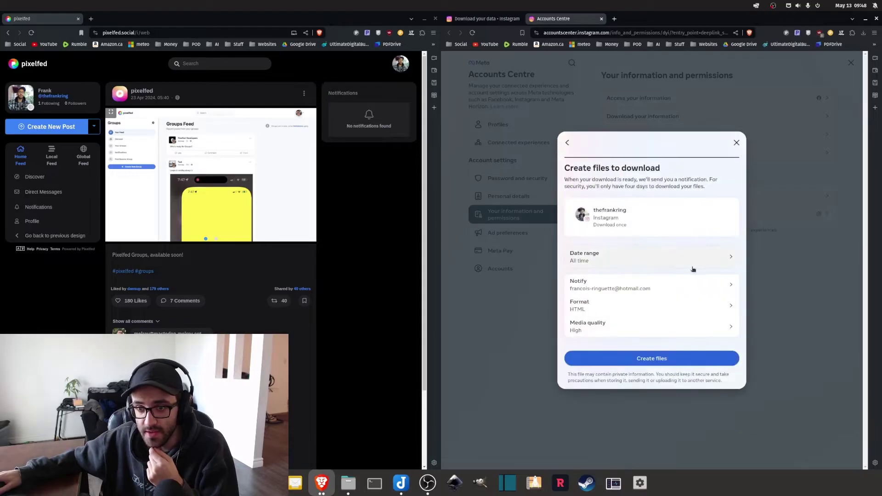
# Step: Set the export format to JSON and submit the request to create the files
pyautogui.click(639, 313)
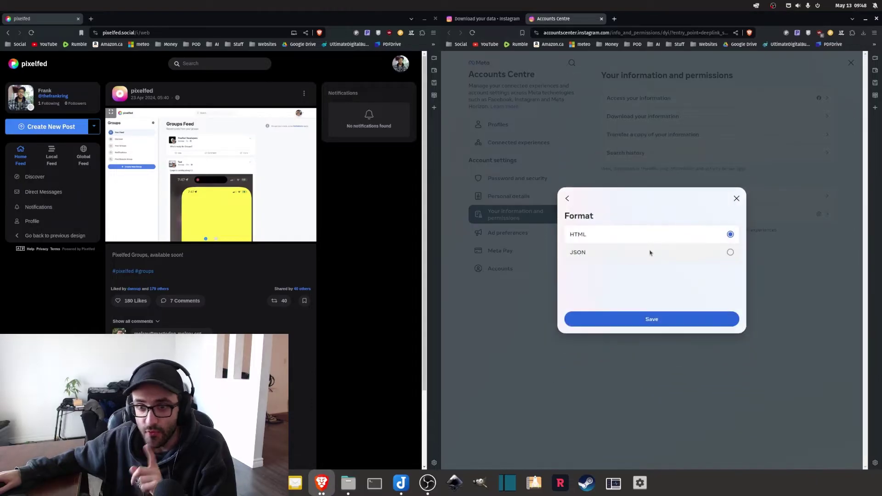
pyautogui.click(730, 253)
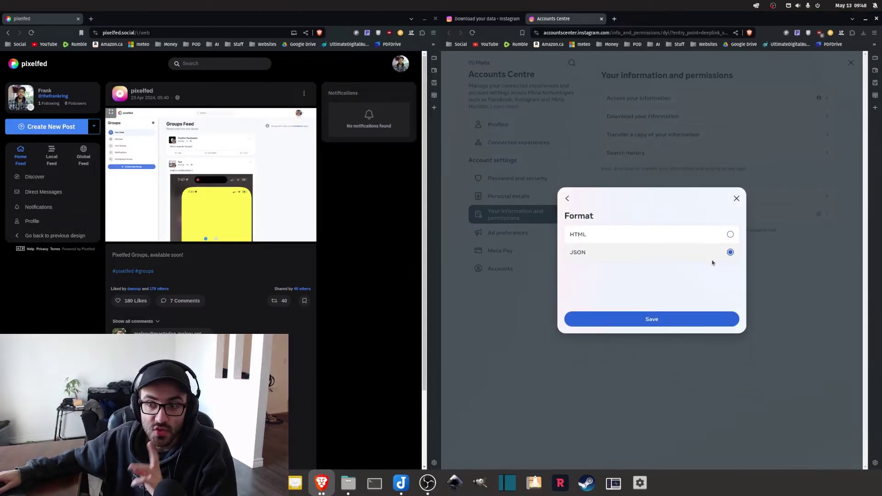
pyautogui.click(650, 319)
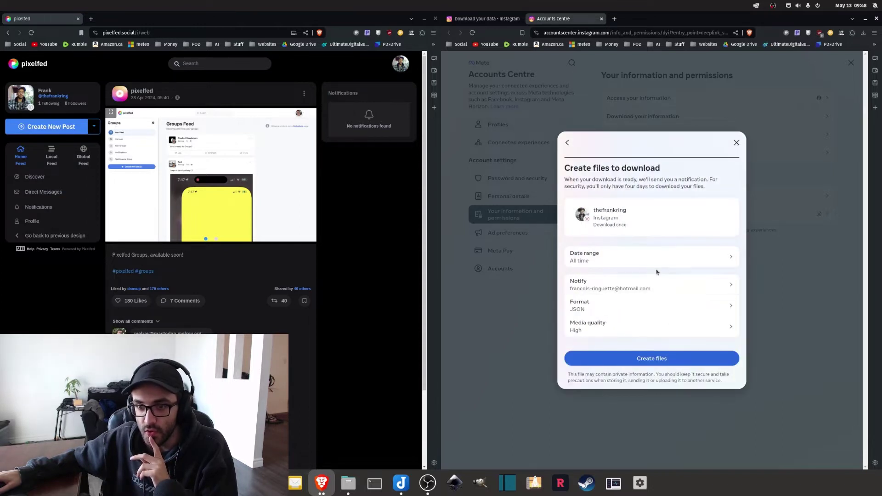
pyautogui.click(662, 359)
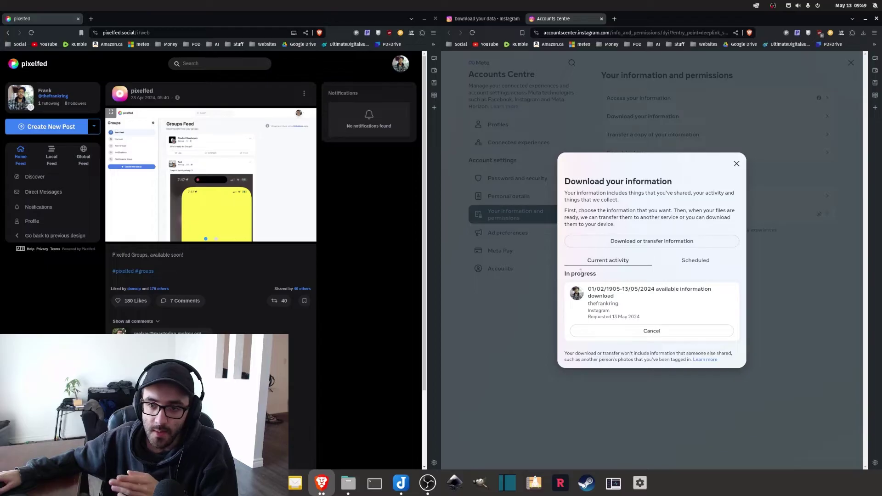
pyautogui.moveTo(597, 276); pyautogui.dragTo(564, 274)
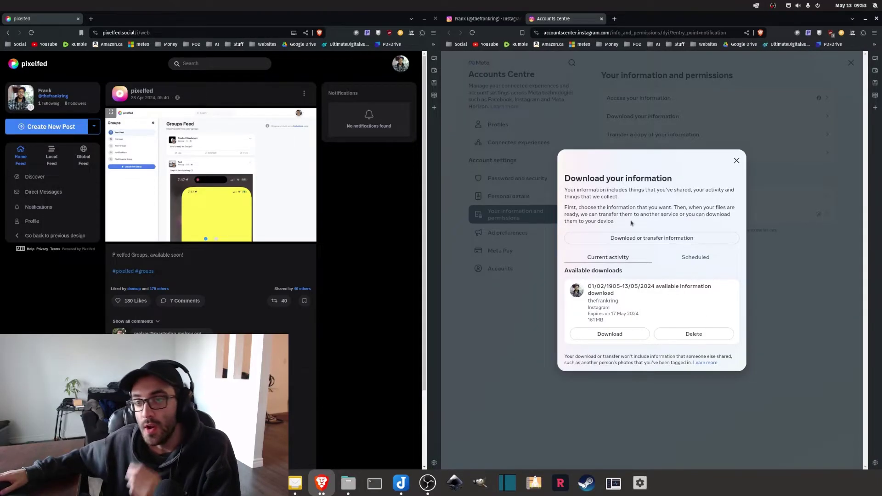
# Step: Download the available Instagram export, re-entering the account password, and save the zip file in the Downloads folder
pyautogui.click(615, 335)
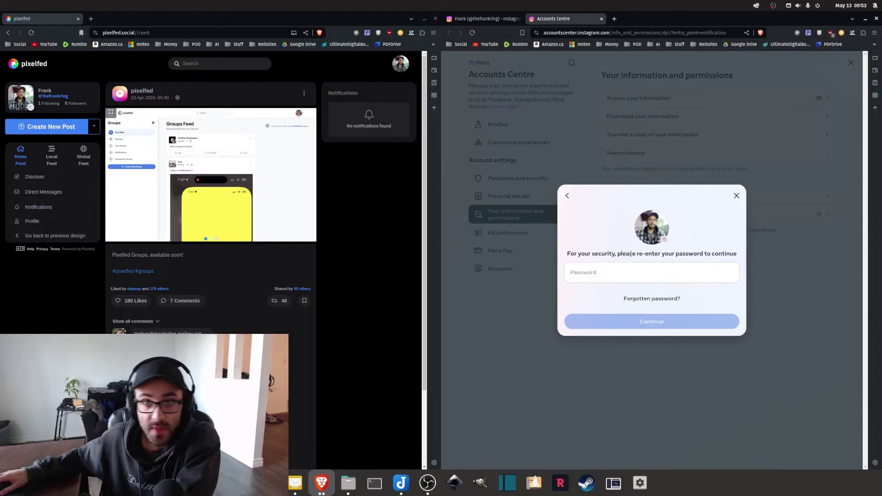
pyautogui.click(610, 275)
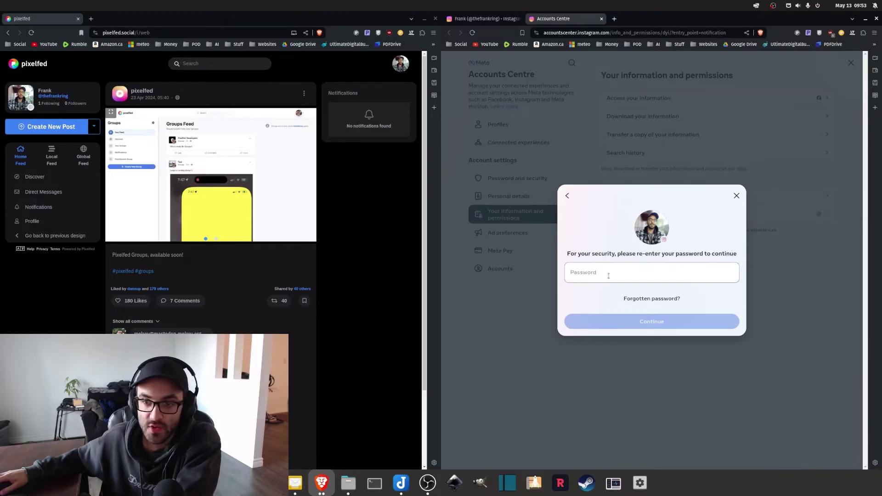
pyautogui.press('Return')
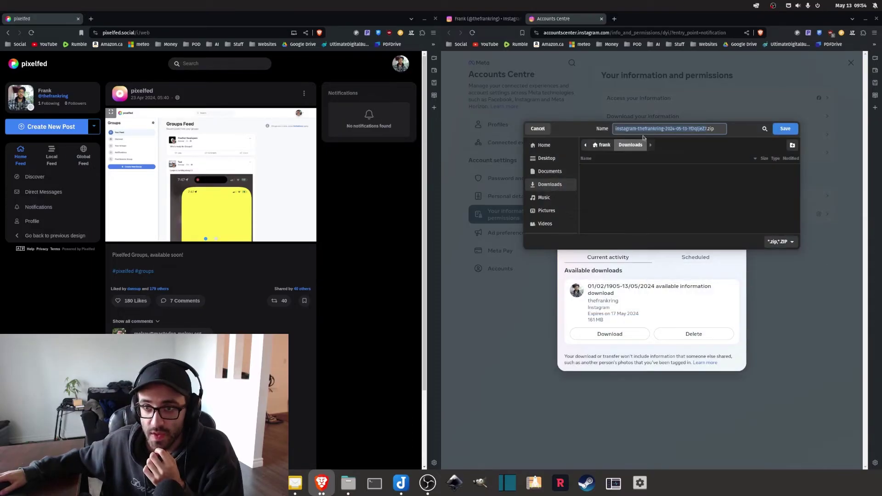
pyautogui.click(785, 129)
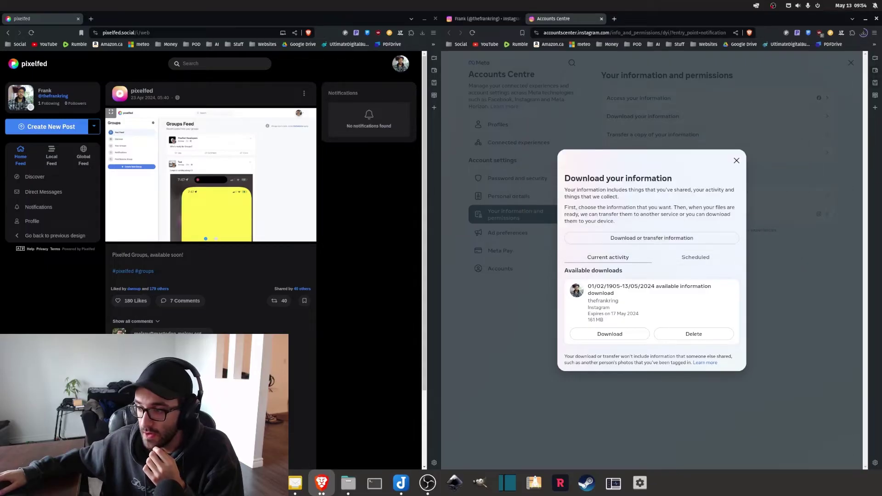
# Step: Select the downloaded Instagram zip in the file manager's Downloads folder, then return to the Pixelfed window
pyautogui.click(349, 483)
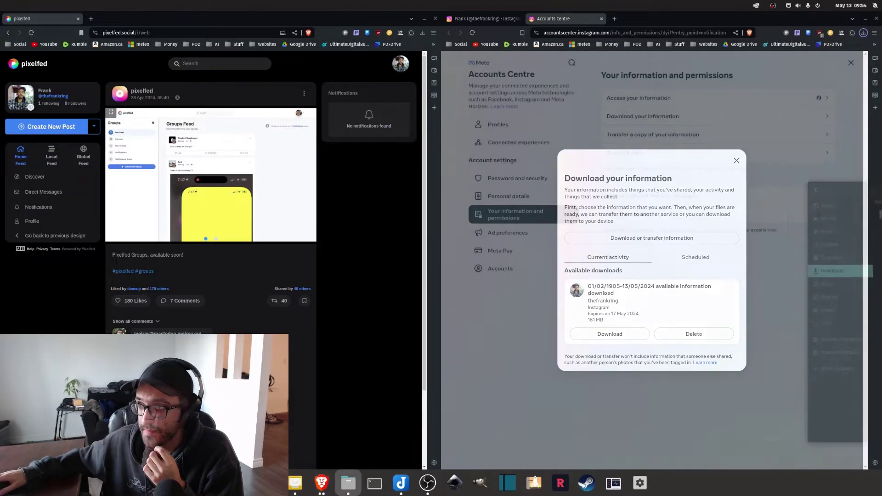
pyautogui.click(408, 177)
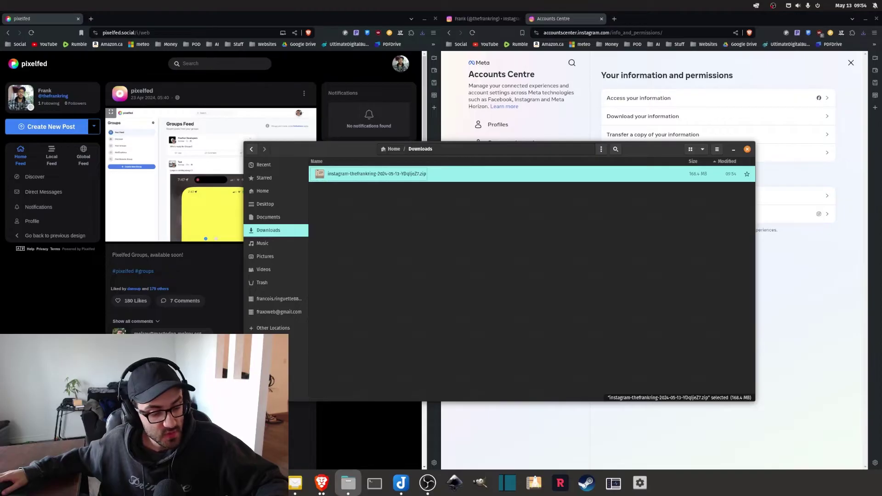
pyautogui.click(55, 328)
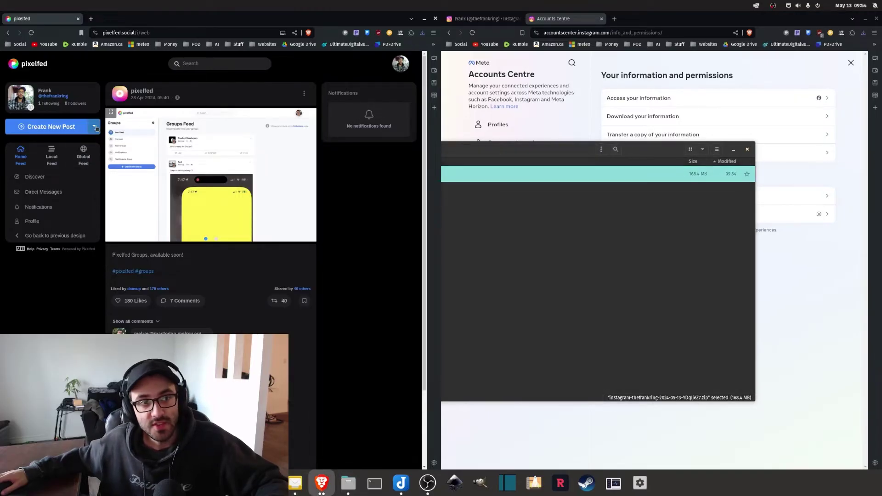
pyautogui.click(95, 128)
pyautogui.click(76, 173)
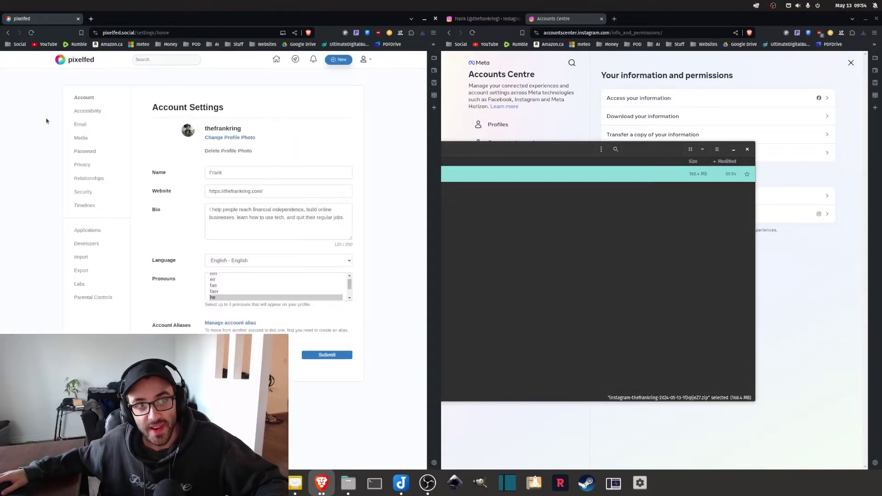
pyautogui.click(84, 59)
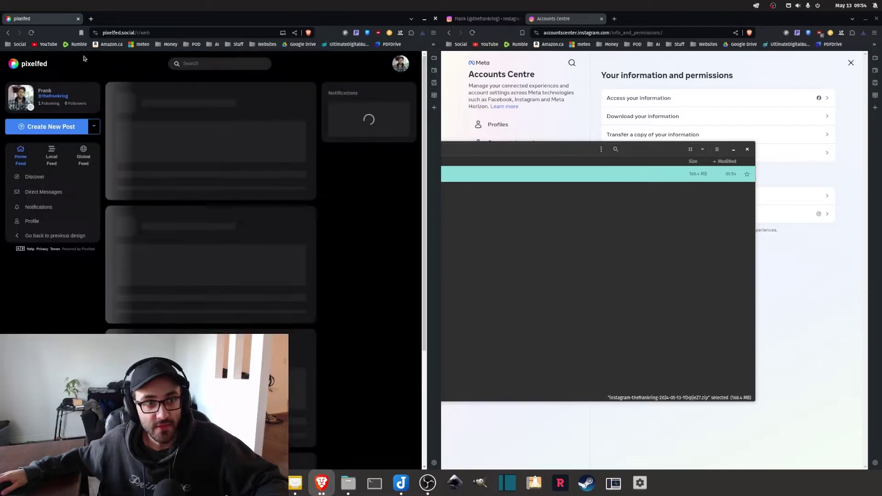
pyautogui.click(25, 96)
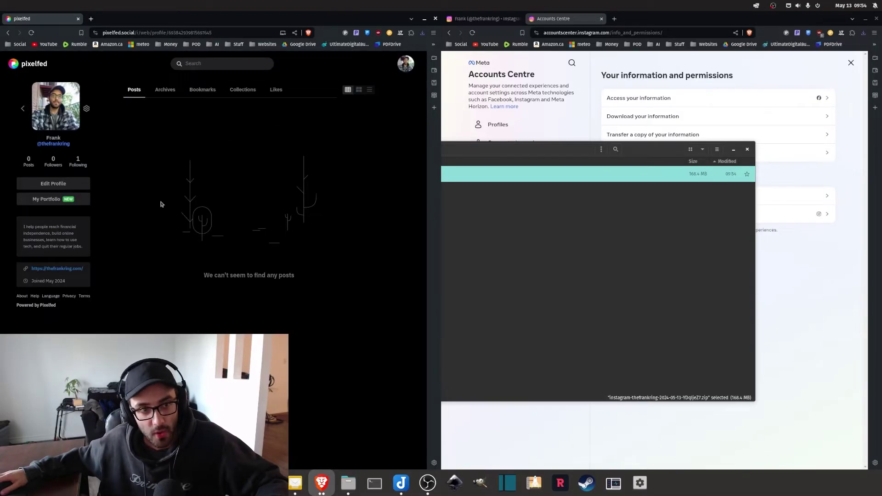
pyautogui.click(11, 67)
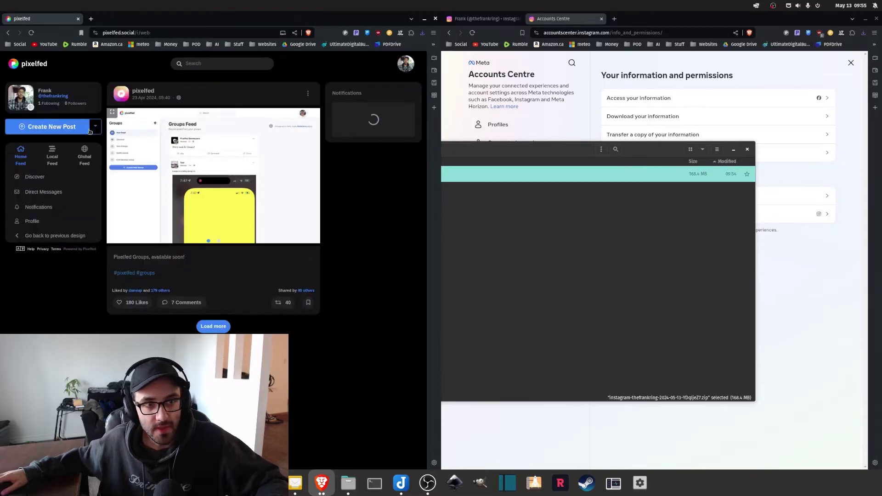
# Step: Open the Import page in the Pixelfed account settings and review its description of importing data from Instagram
pyautogui.click(94, 126)
pyautogui.click(75, 172)
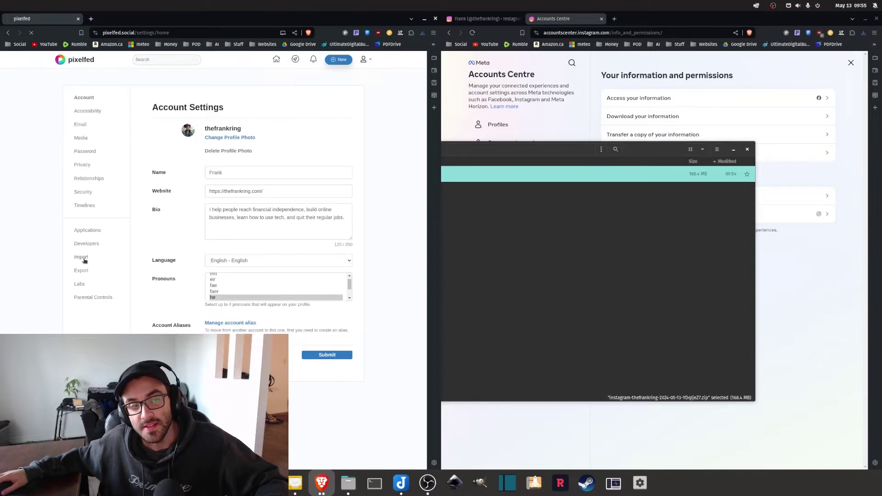
pyautogui.click(90, 259)
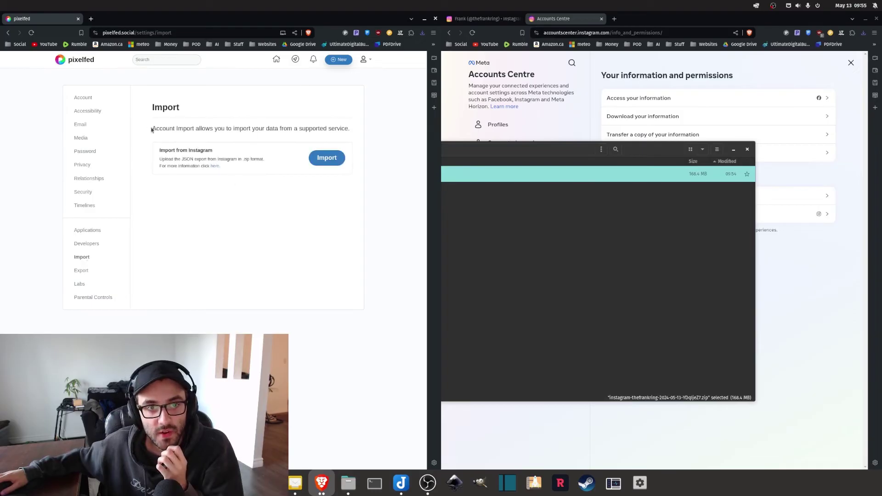
pyautogui.moveTo(151, 130); pyautogui.dragTo(347, 130)
pyautogui.click(327, 137)
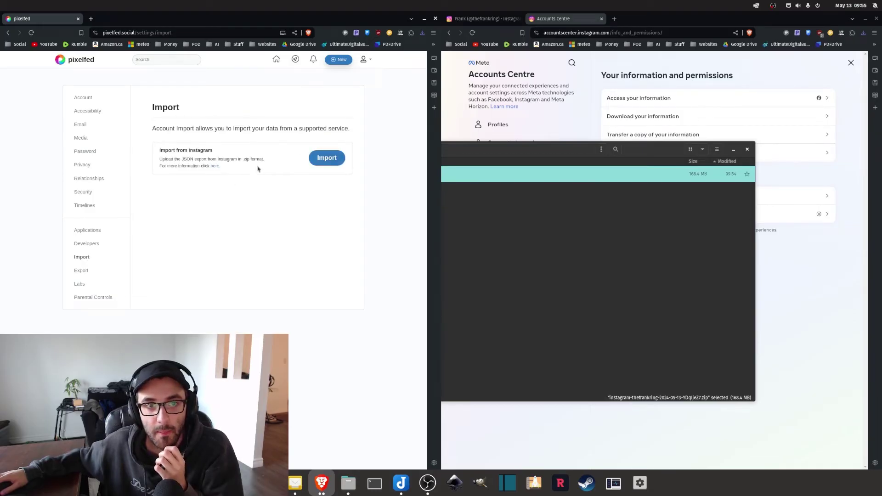
# Step: Read the Import from Instagram description, checking the required export format and archive type
pyautogui.doubleClick(201, 150)
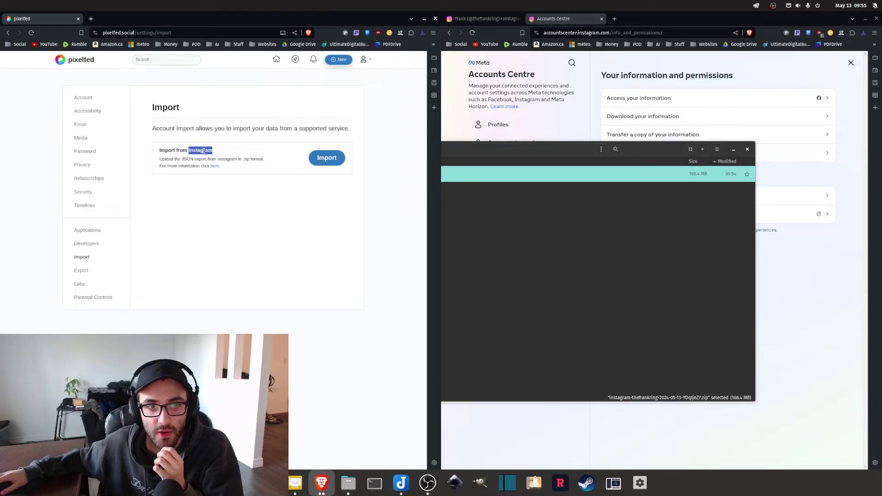
pyautogui.click(221, 157)
pyautogui.doubleClick(256, 159)
pyautogui.click(235, 156)
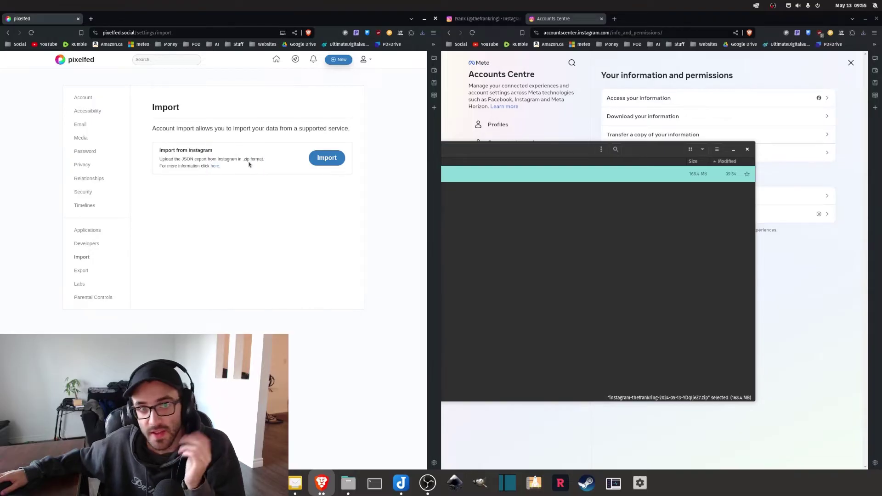
pyautogui.doubleClick(188, 159)
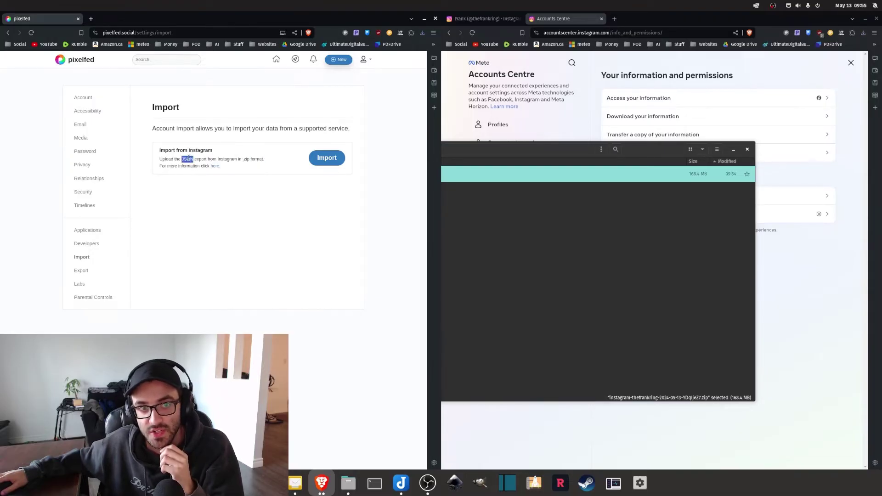
pyautogui.click(230, 163)
pyautogui.doubleClick(235, 160)
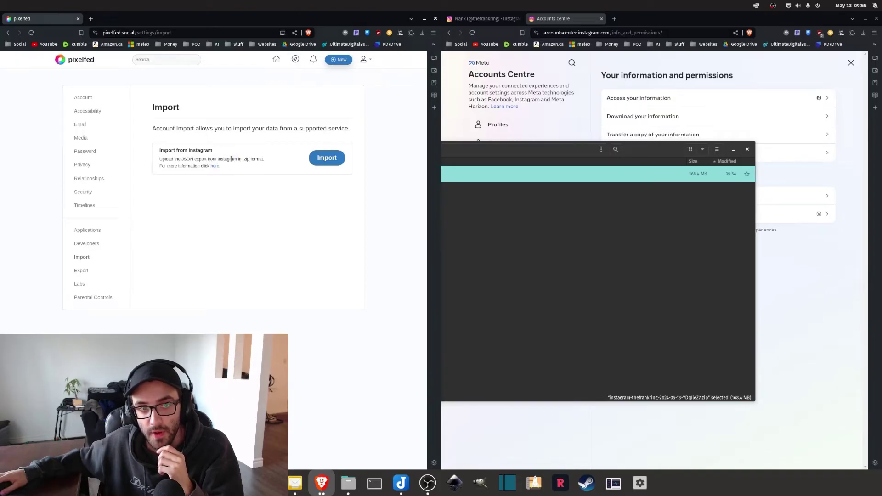
# Step: Start an Instagram import and upload the exported Instagram zip archive from the recent files
pyautogui.click(313, 162)
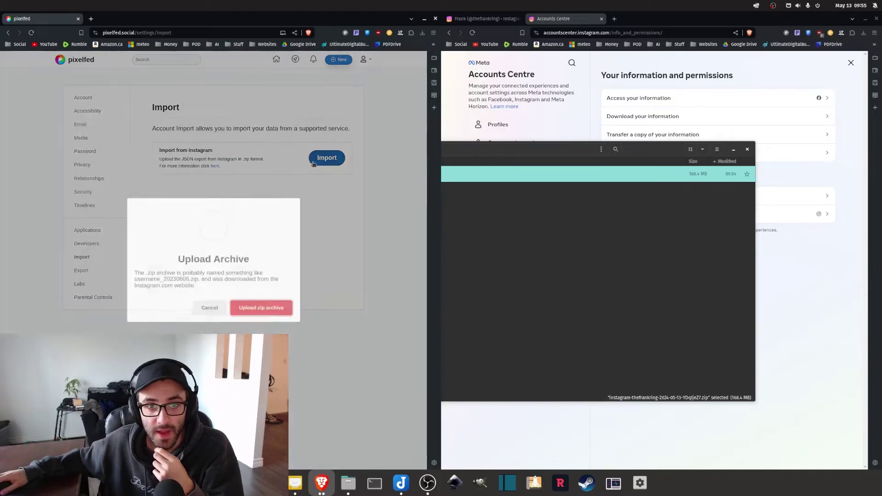
pyautogui.click(258, 307)
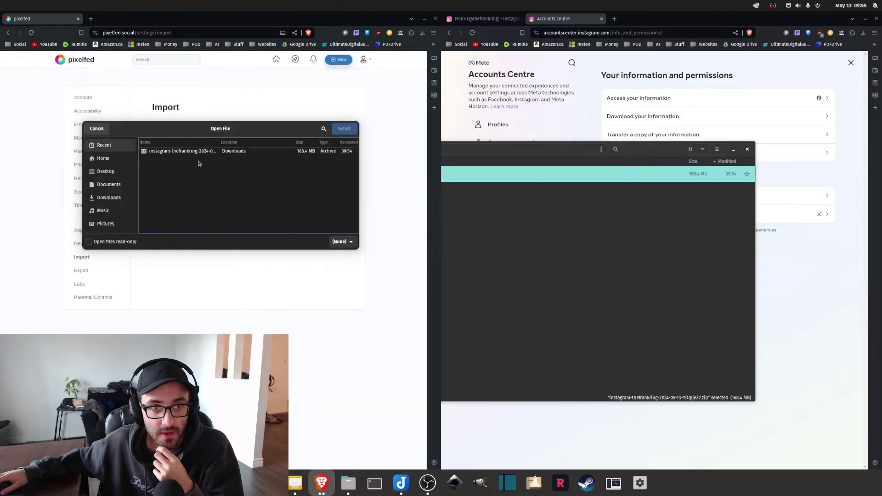
pyautogui.click(187, 153)
pyautogui.doubleClick(187, 153)
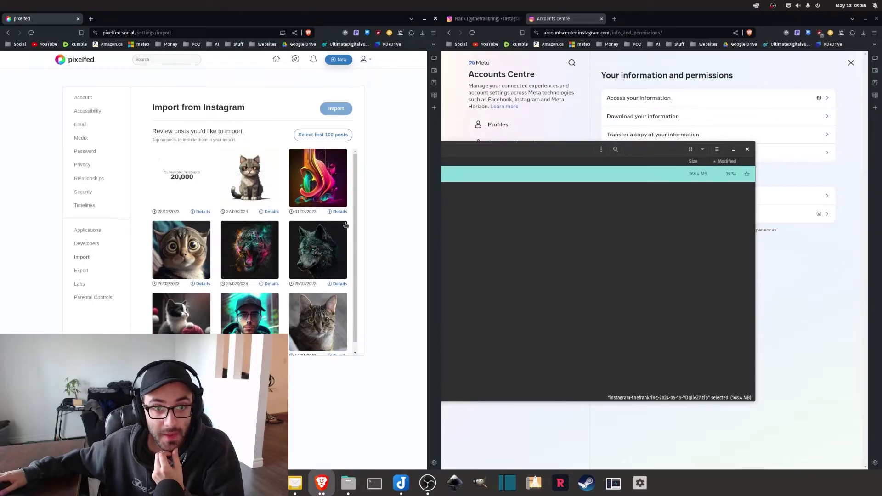
# Step: Compare the posts offered for import with the post grid on the Instagram profile
pyautogui.click(482, 19)
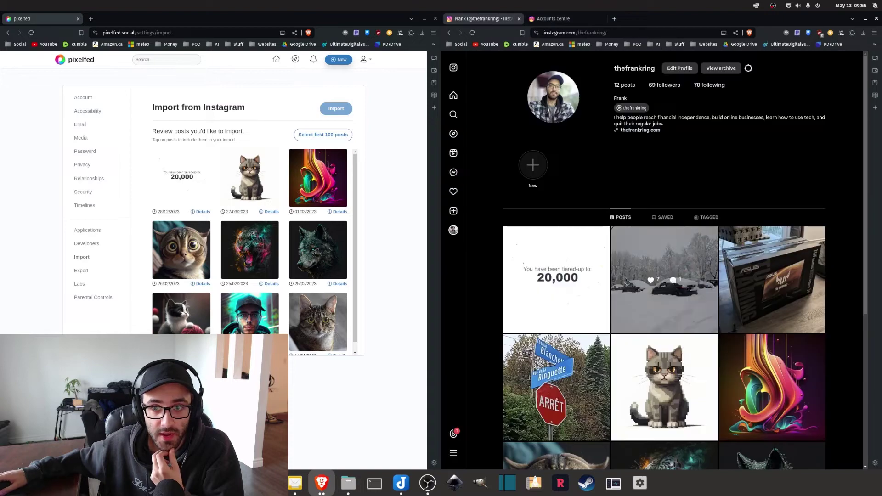
pyautogui.scroll(-5, 653, 179)
pyautogui.scroll(4, 653, 178)
pyautogui.scroll(-5, 653, 178)
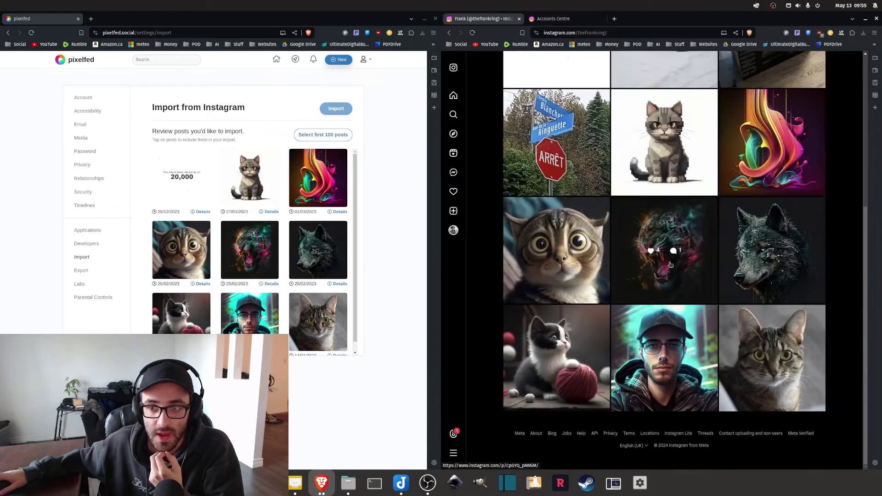
pyautogui.scroll(4, 653, 178)
pyautogui.scroll(-1, 325, 285)
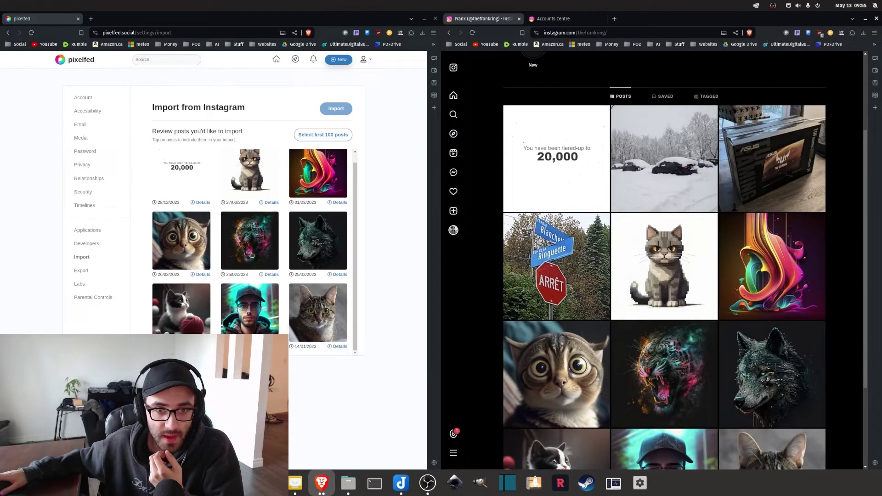
pyautogui.scroll(-3, 714, 258)
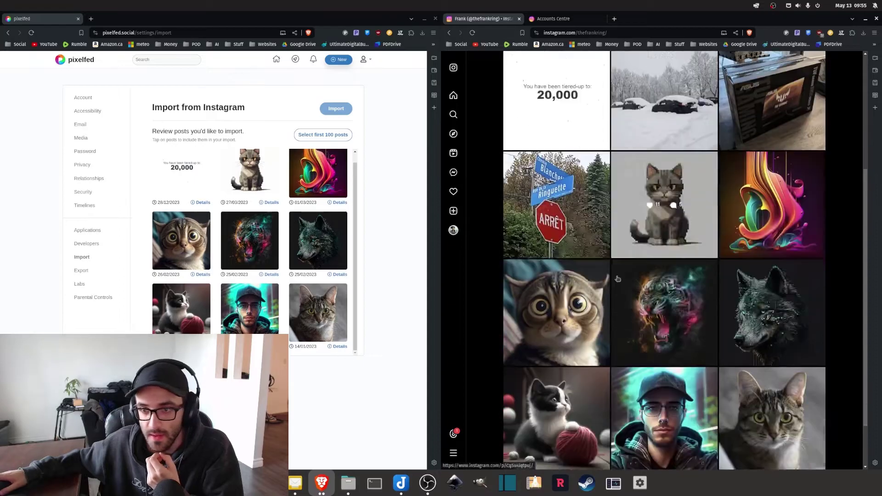
pyautogui.scroll(3, 715, 259)
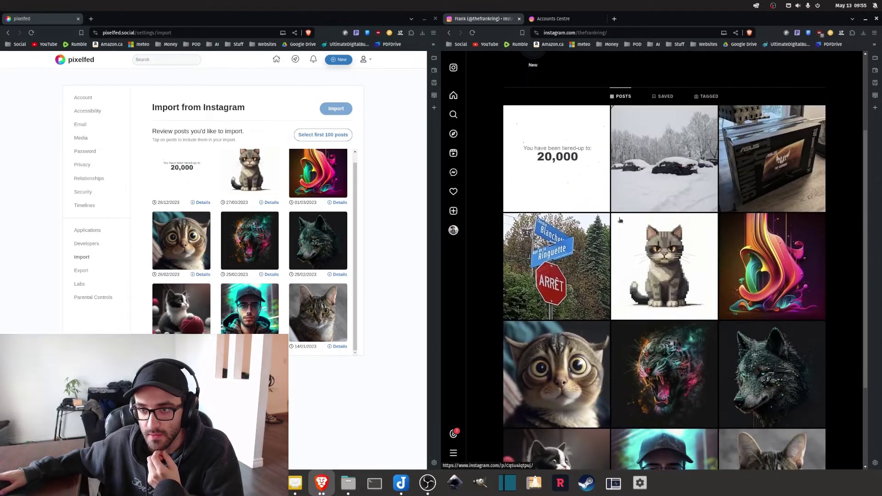
# Step: Select the first 100 posts and import them into Pixelfed
pyautogui.click(323, 134)
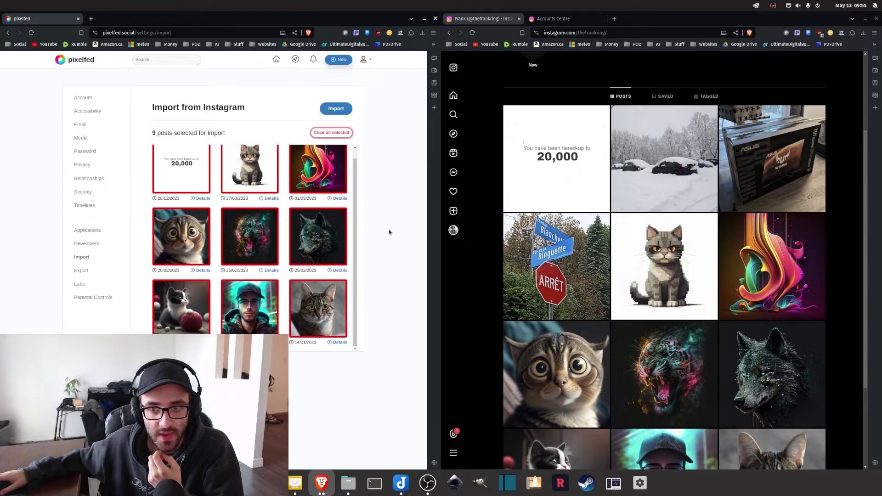
pyautogui.scroll(1, 354, 205)
pyautogui.click(340, 109)
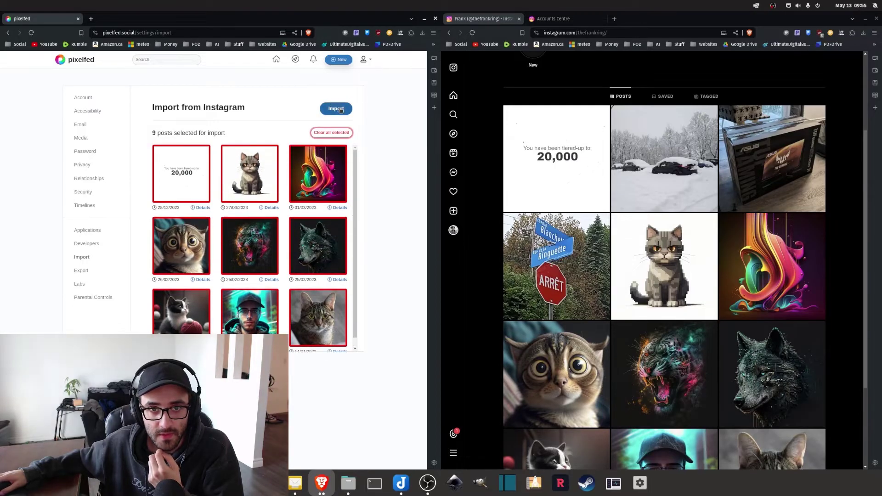
# Step: Check the processing status of the imported posts, reloading the Pixelfed Import page to refresh it
pyautogui.scroll(-3, 633, 197)
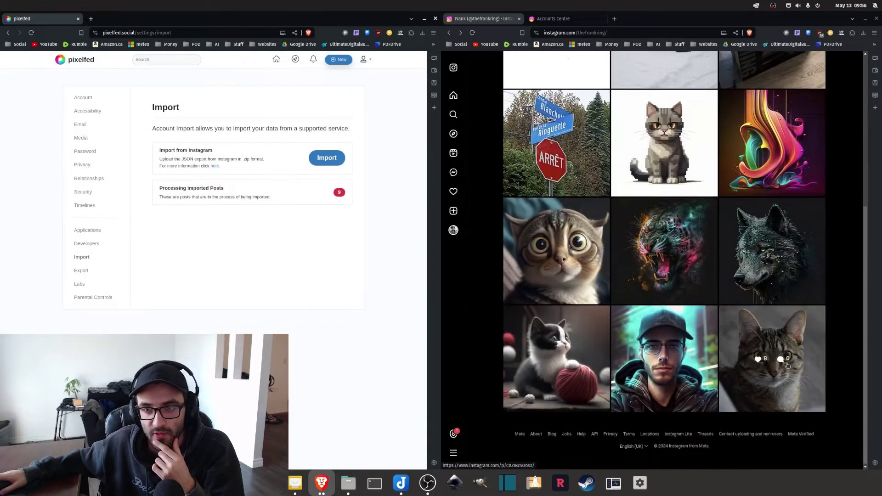
pyautogui.scroll(3, 634, 198)
pyautogui.tripleClick(186, 189)
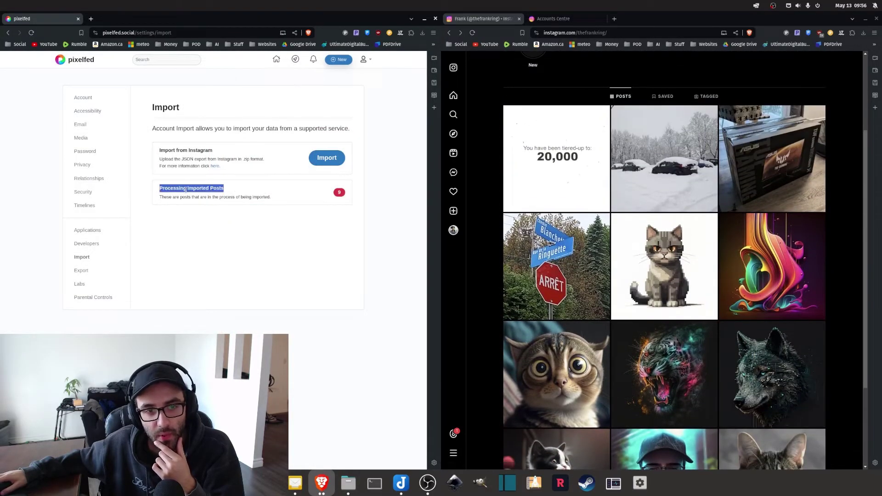
pyautogui.click(334, 237)
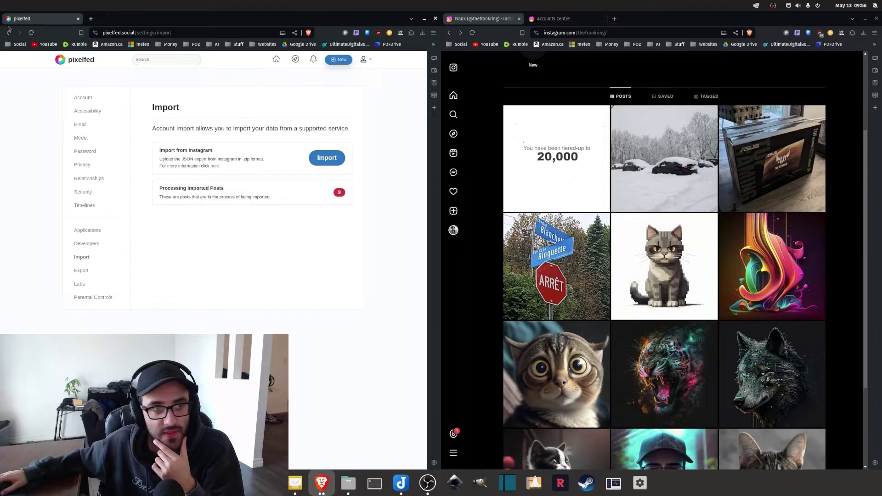
pyautogui.click(31, 32)
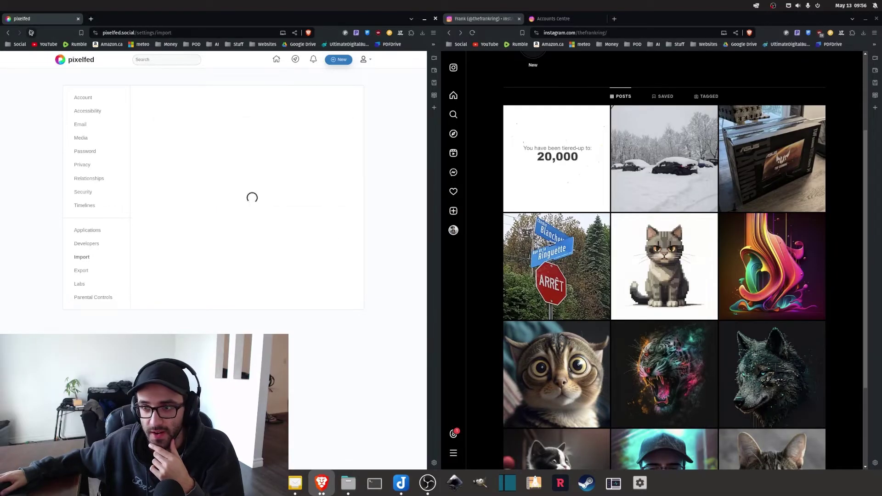
pyautogui.scroll(-3, 574, 310)
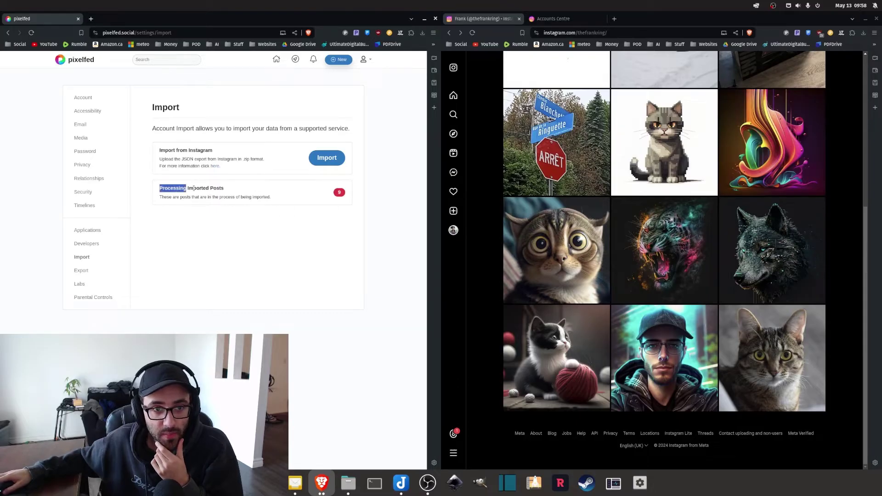
pyautogui.tripleClick(194, 189)
pyautogui.tripleClick(232, 198)
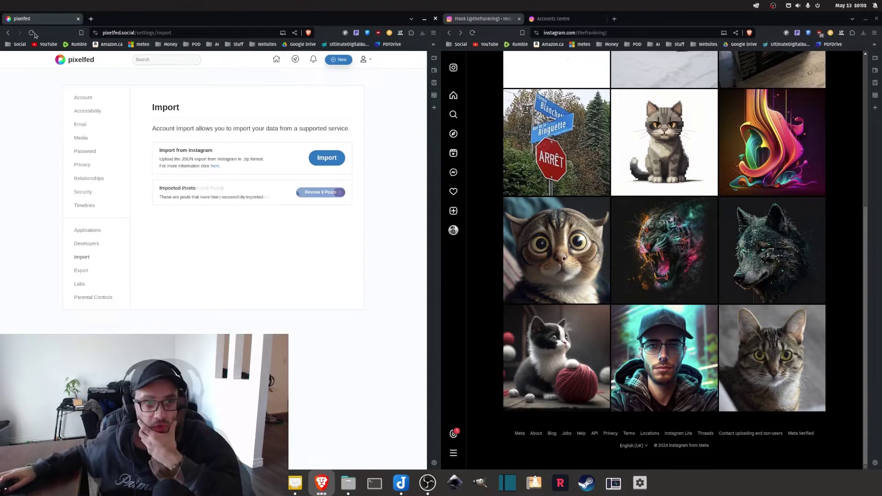
pyautogui.click(31, 33)
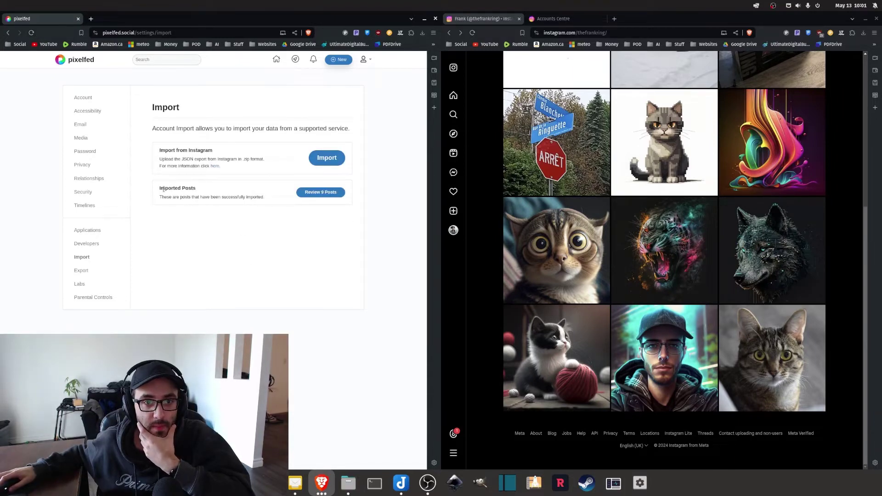
# Step: Open the imported posts for review and compare them, along with the Pixelfed profile grid, with the posts on the Instagram profile
pyautogui.click(321, 193)
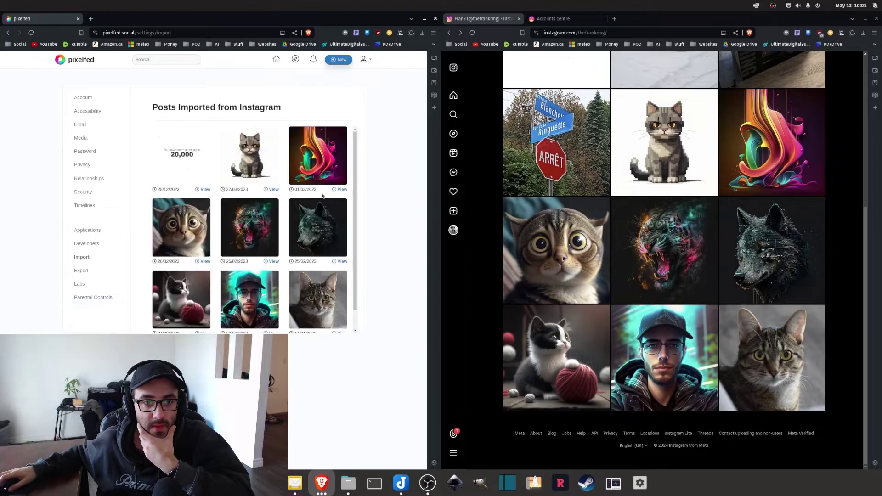
pyautogui.scroll(3, 597, 206)
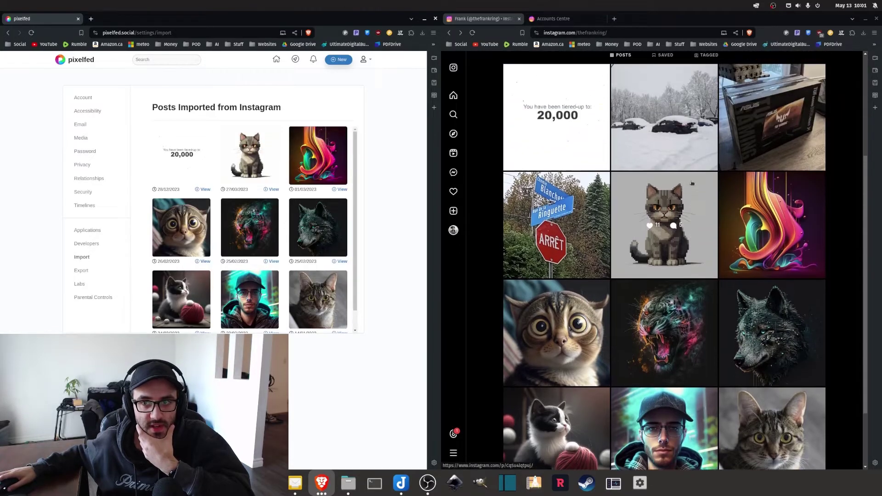
pyautogui.scroll(-1, 310, 237)
pyautogui.scroll(1, 317, 232)
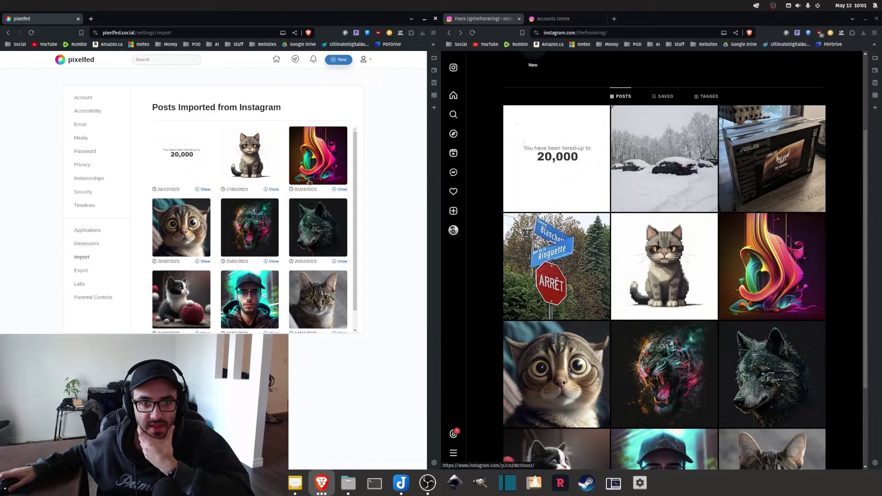
pyautogui.scroll(-1, 312, 188)
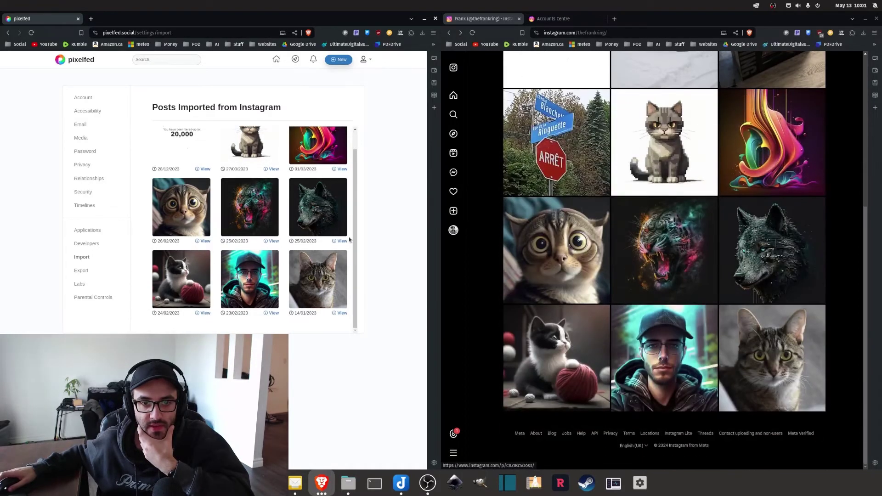
pyautogui.scroll(2, 722, 265)
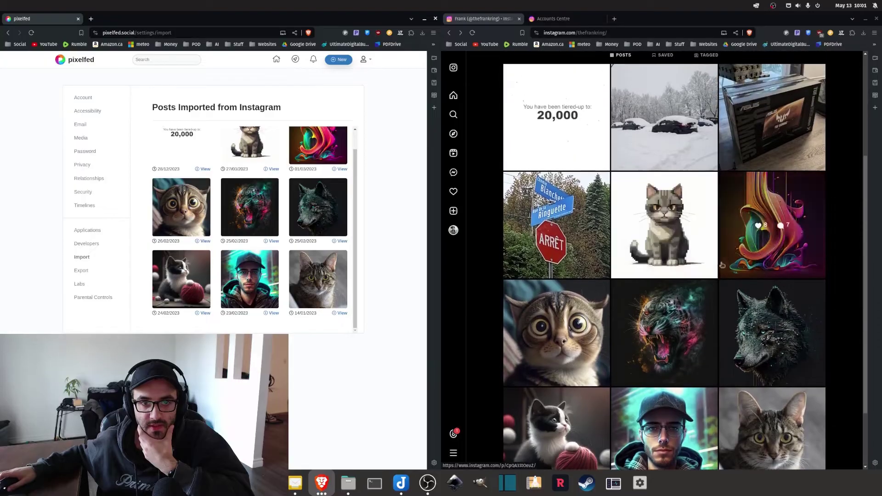
pyautogui.scroll(1, 322, 229)
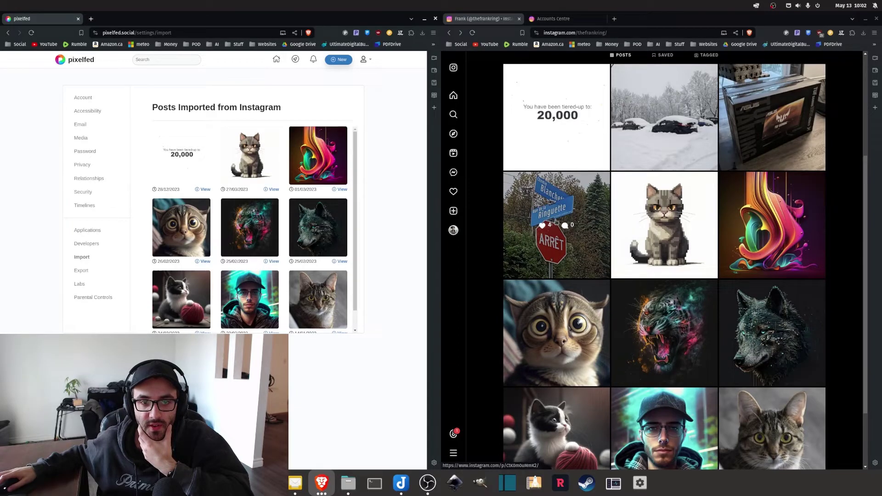
pyautogui.scroll(-2, 564, 231)
pyautogui.scroll(5, 547, 275)
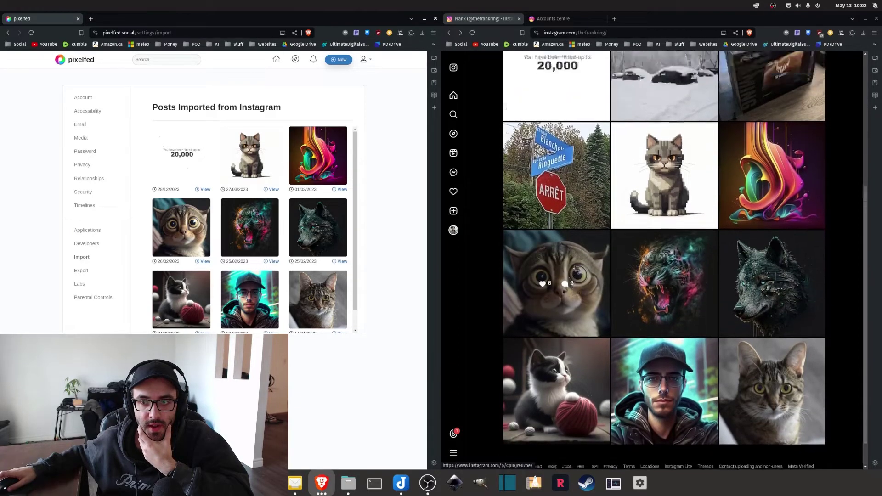
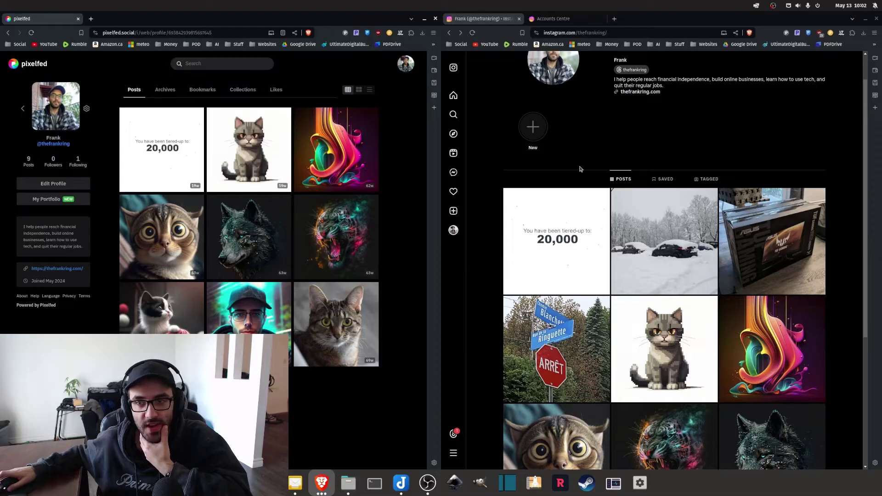
pyautogui.scroll(1, 583, 169)
pyautogui.scroll(-5, 638, 168)
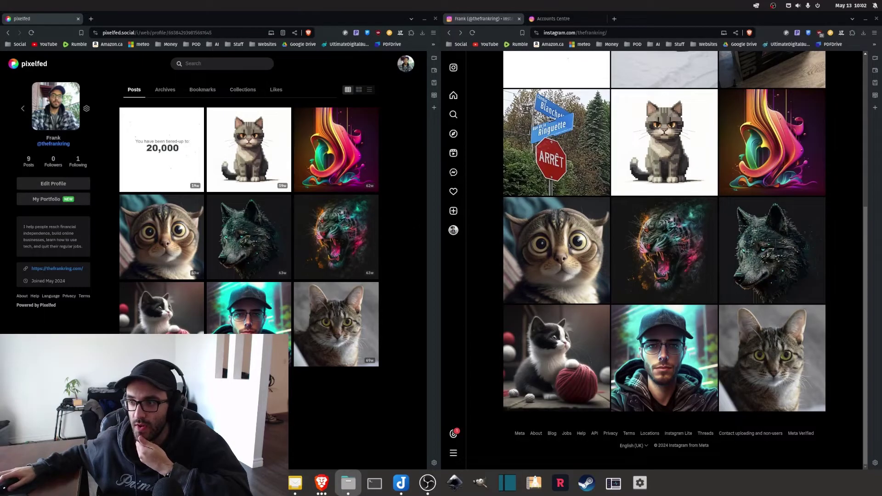
# Step: Switch to the file manager, view the JPG and WebP images in the export's media/posts/202312 folder, and return to the posts folder
pyautogui.click(348, 482)
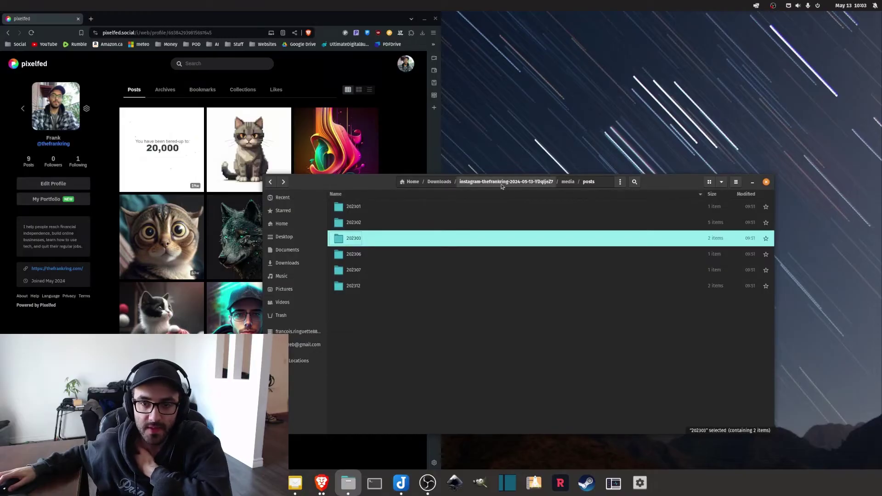
pyautogui.doubleClick(366, 287)
pyautogui.doubleClick(371, 223)
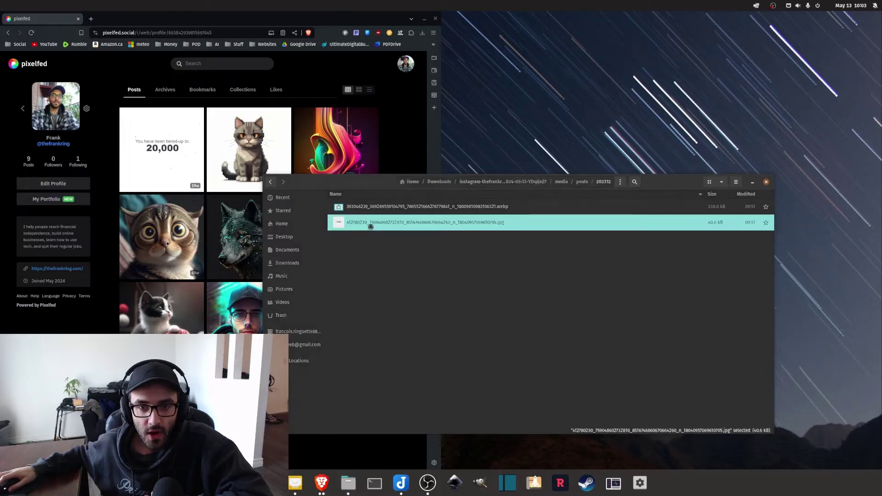
pyautogui.click(664, 44)
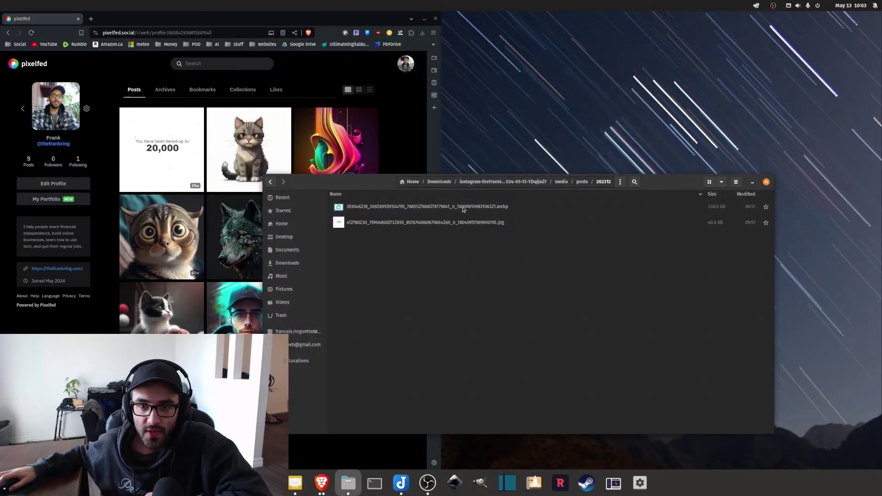
pyautogui.doubleClick(493, 210)
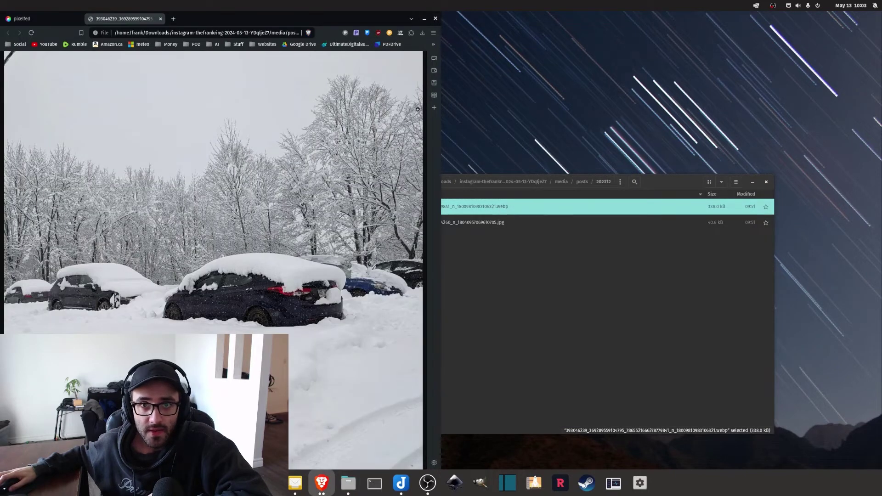
pyautogui.click(498, 291)
pyautogui.hotkey('alt', 'Up')
pyautogui.click(160, 18)
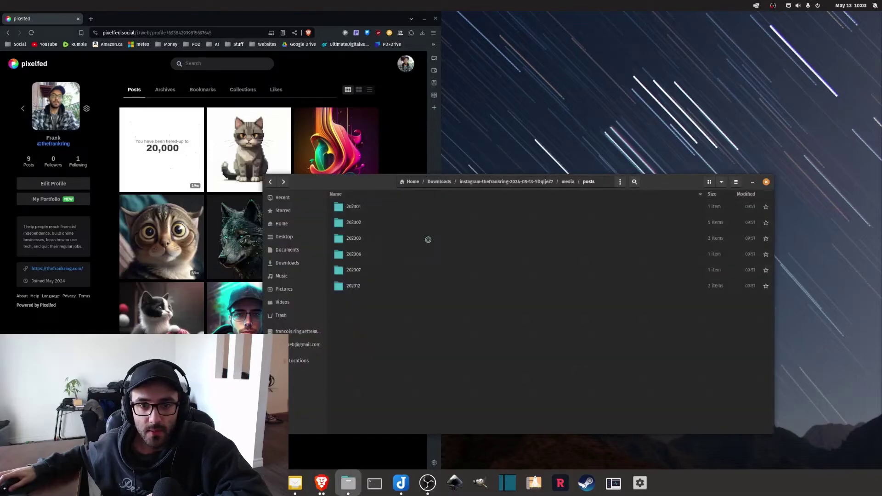
# Step: Check the export's 202303 and 202306 posts folders, view the WebP image in 202306, then close it and minimize the file manager
pyautogui.doubleClick(363, 238)
pyautogui.hotkey('alt', 'Up')
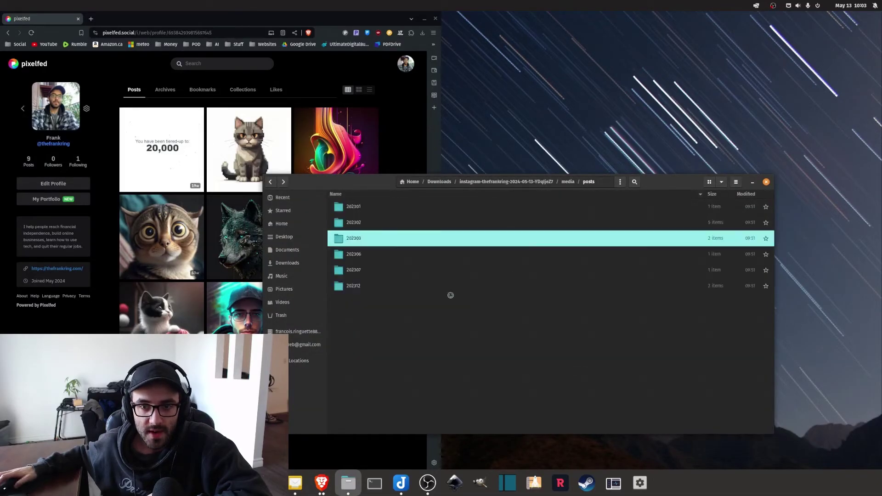
pyautogui.doubleClick(378, 252)
pyautogui.doubleClick(432, 214)
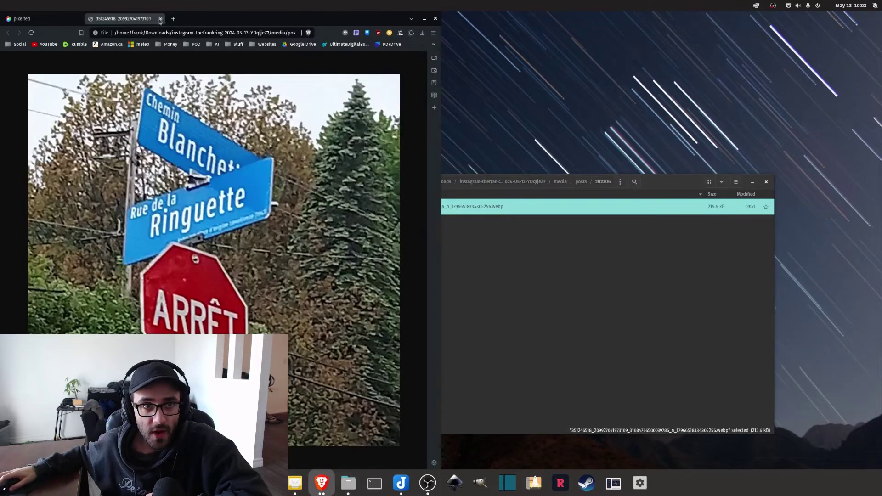
pyautogui.click(160, 21)
pyautogui.click(560, 273)
pyautogui.hotkey('alt', 'Up')
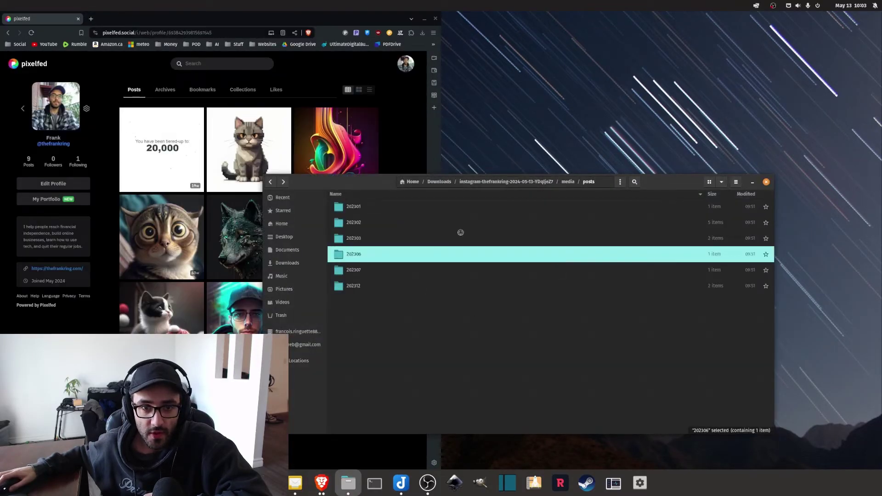
pyautogui.click(752, 182)
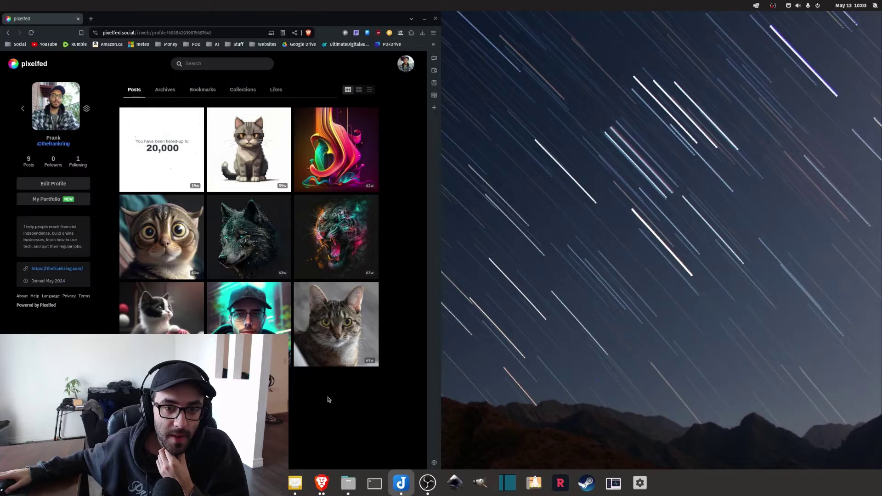
# Step: Open the "You have been tiered-up to: 20,000" post from the Pixelfed profile grid to view it, then return to the profile
pyautogui.click(321, 483)
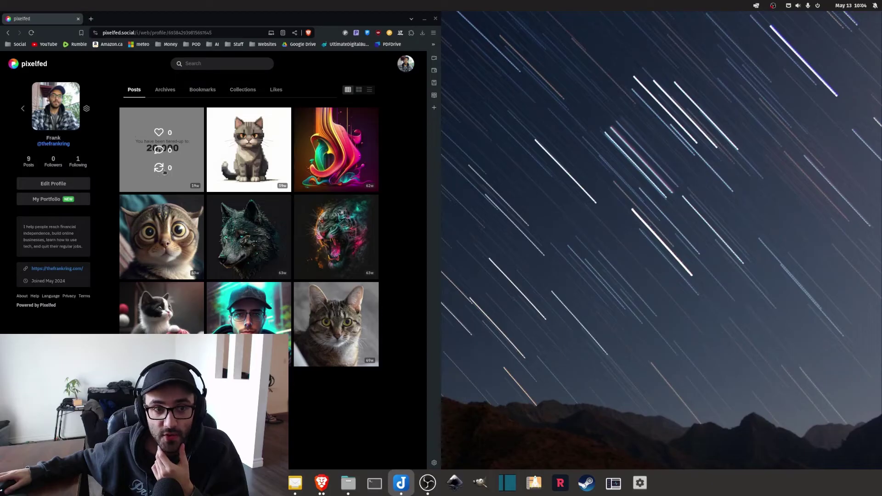
pyautogui.click(176, 161)
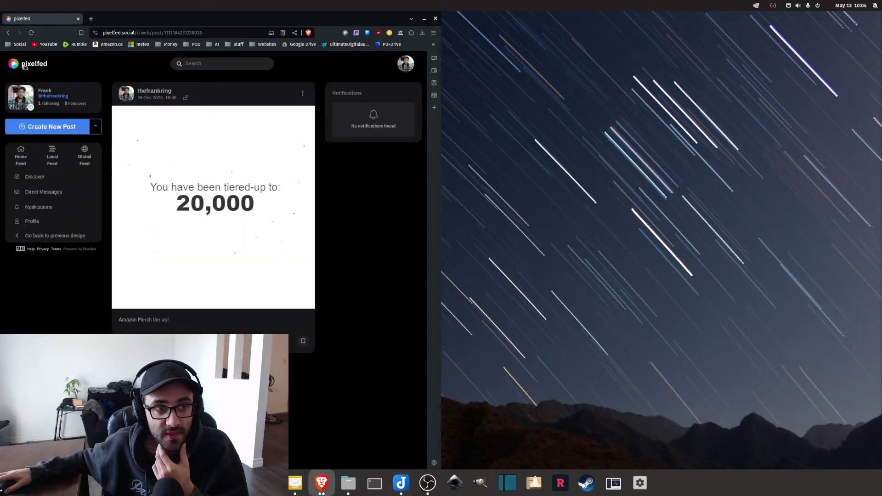
pyautogui.hotkey('alt', 'Left')
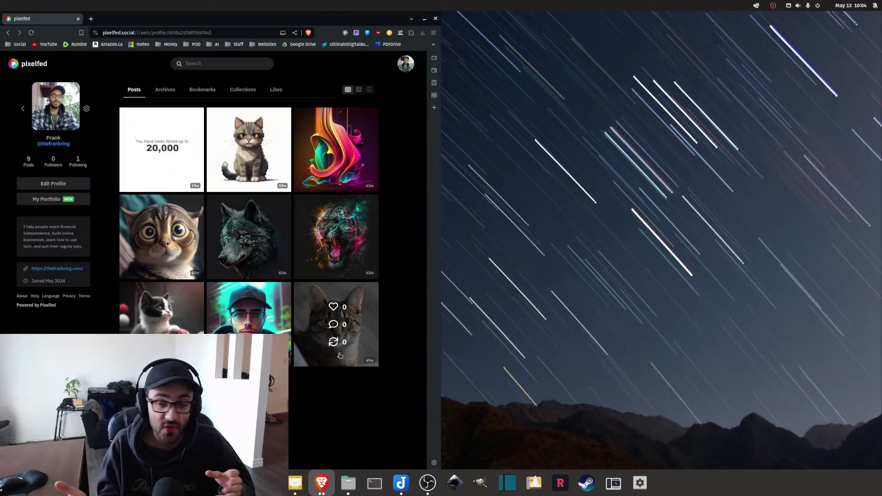
pyautogui.click(327, 487)
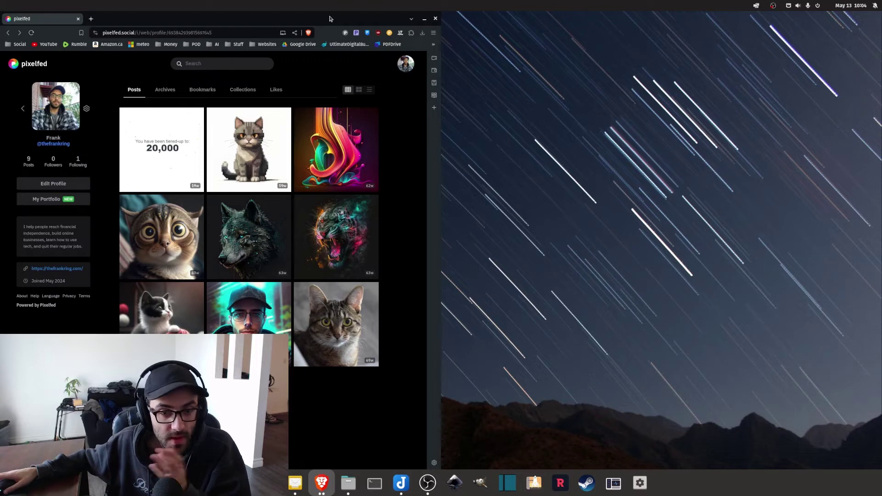
pyautogui.moveTo(327, 125)
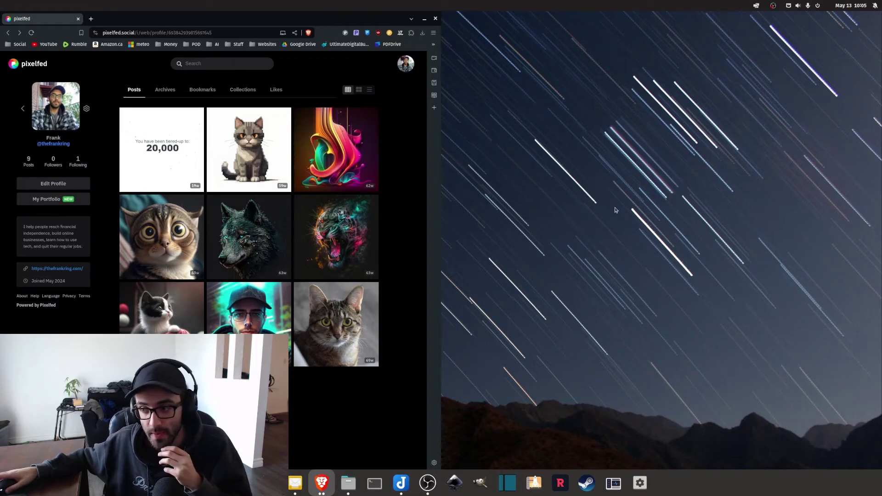
# Step: Switch to the workspace with the mirrored Pixel 7a phone and search its app store for "pixelfed"
pyautogui.press('super+Page_Down')
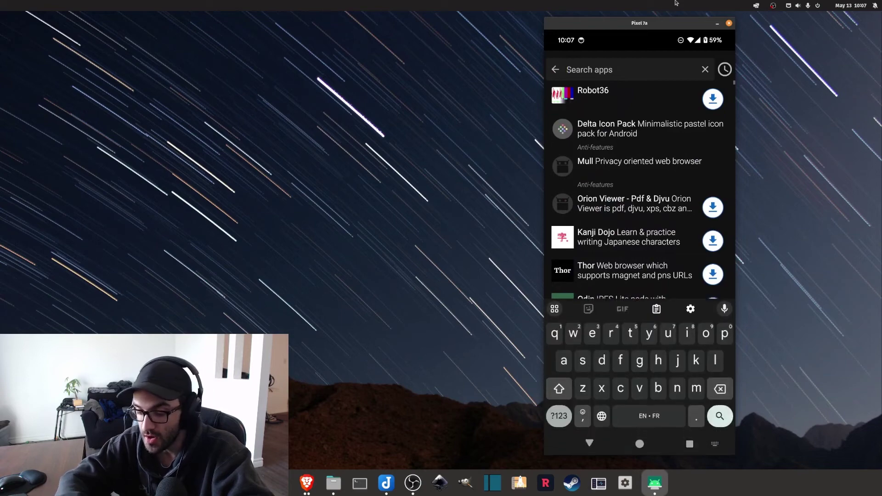
pyautogui.write('ixelfed')
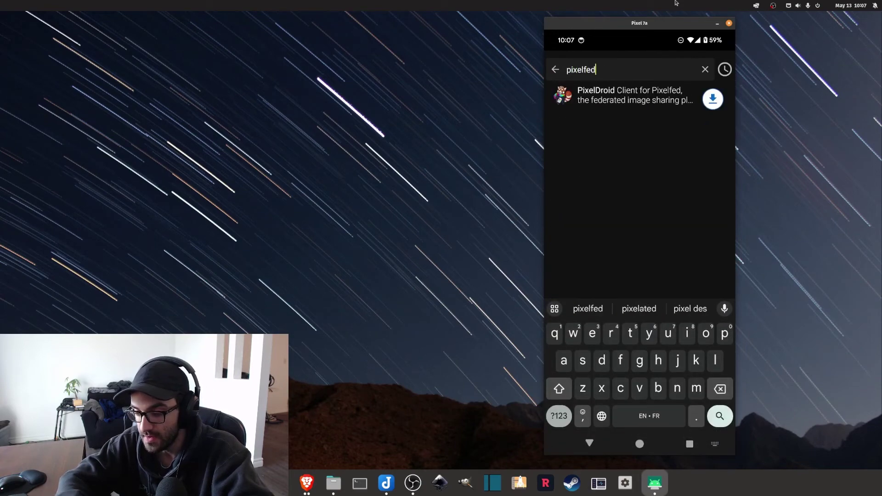